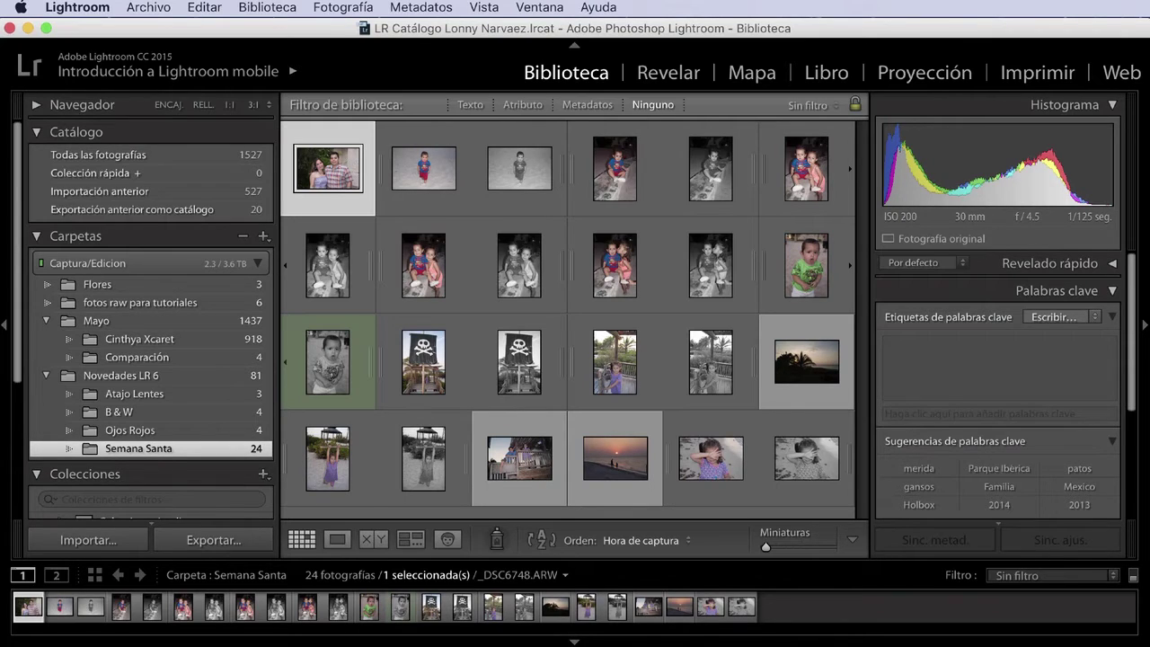
Collapse the Palabras clave panel so the 24 Semana Santa photos fill the grid
{"action": "key", "text": "ctrl+super+2"}
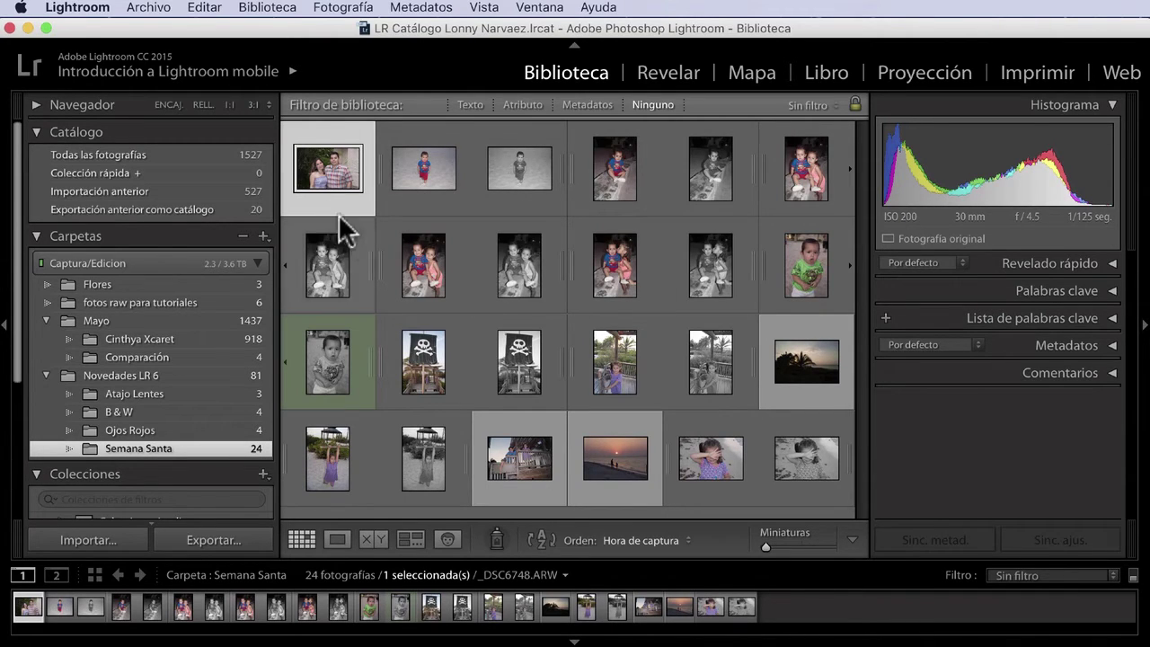
Show the four B & W folder photos as larger thumbnails in the grid
{"action": "left_click", "coordinate": [215, 409]}
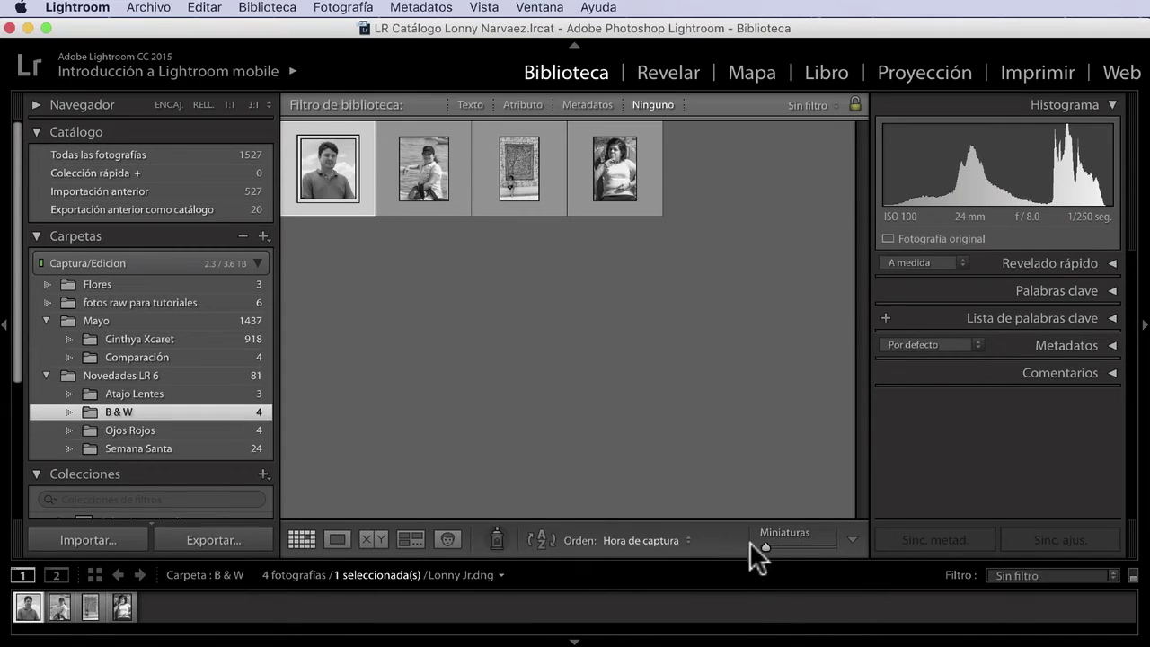
{"action": "left_click_drag", "start_coordinate": [767, 546], "coordinate": [799, 546]}
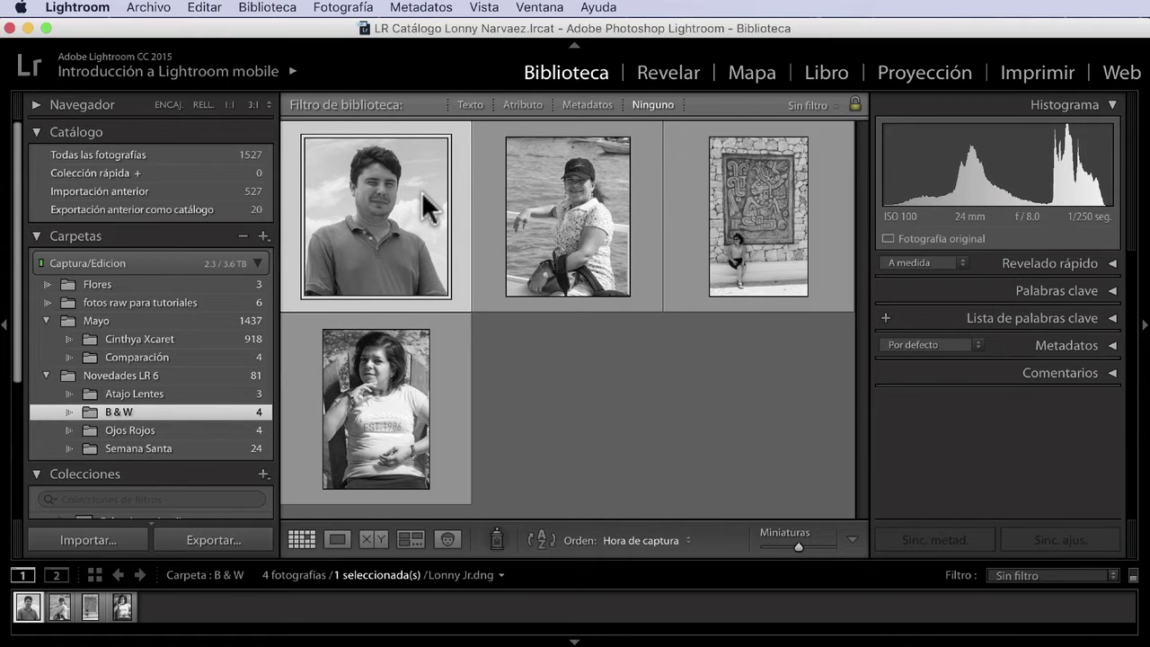
{"action": "right_click", "coordinate": [391, 141]}
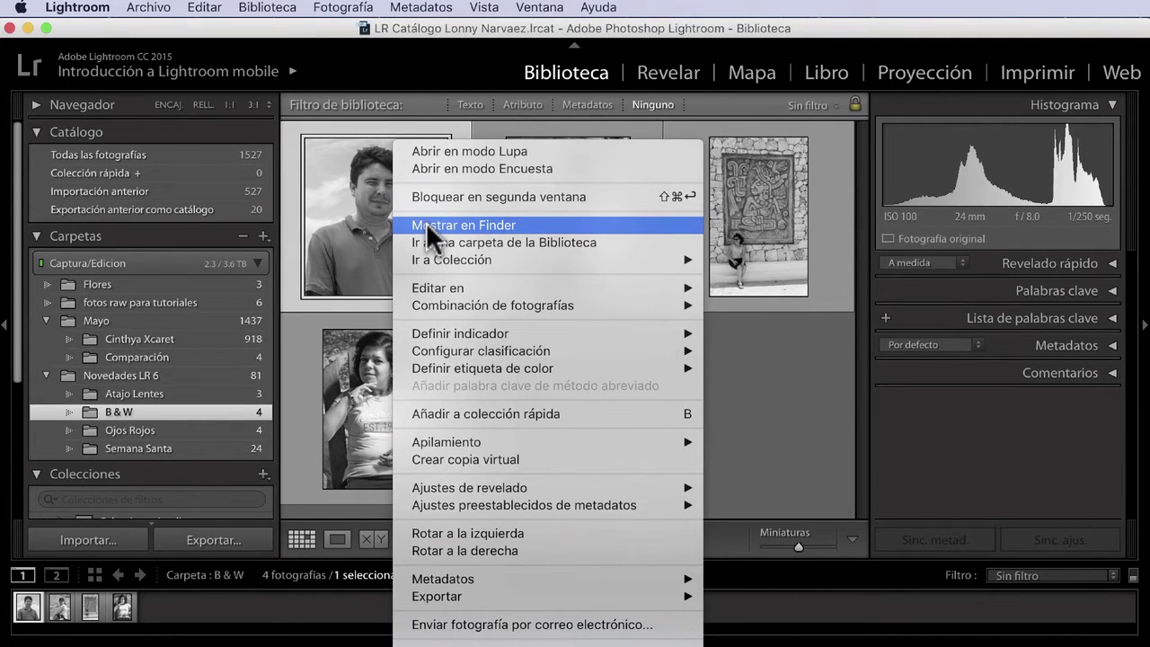
Reveal Lonny Jr.dng in Finder and rename it to 01-Lonny Jr.dng
{"action": "left_click", "coordinate": [426, 224]}
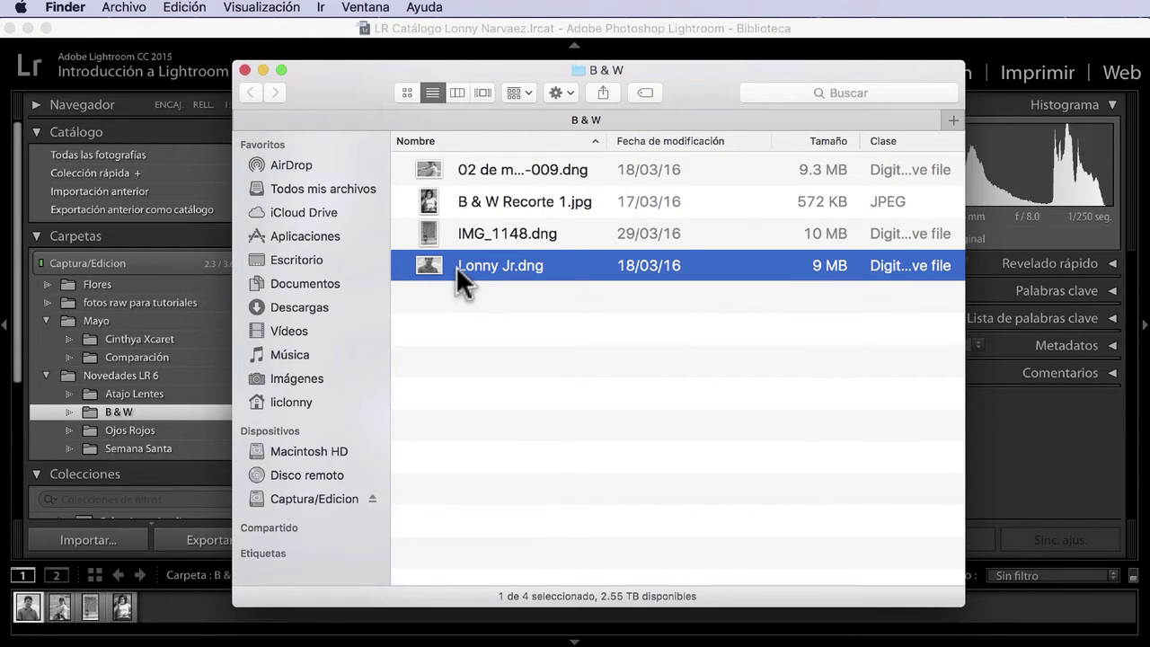
{"action": "left_click", "coordinate": [461, 263]}
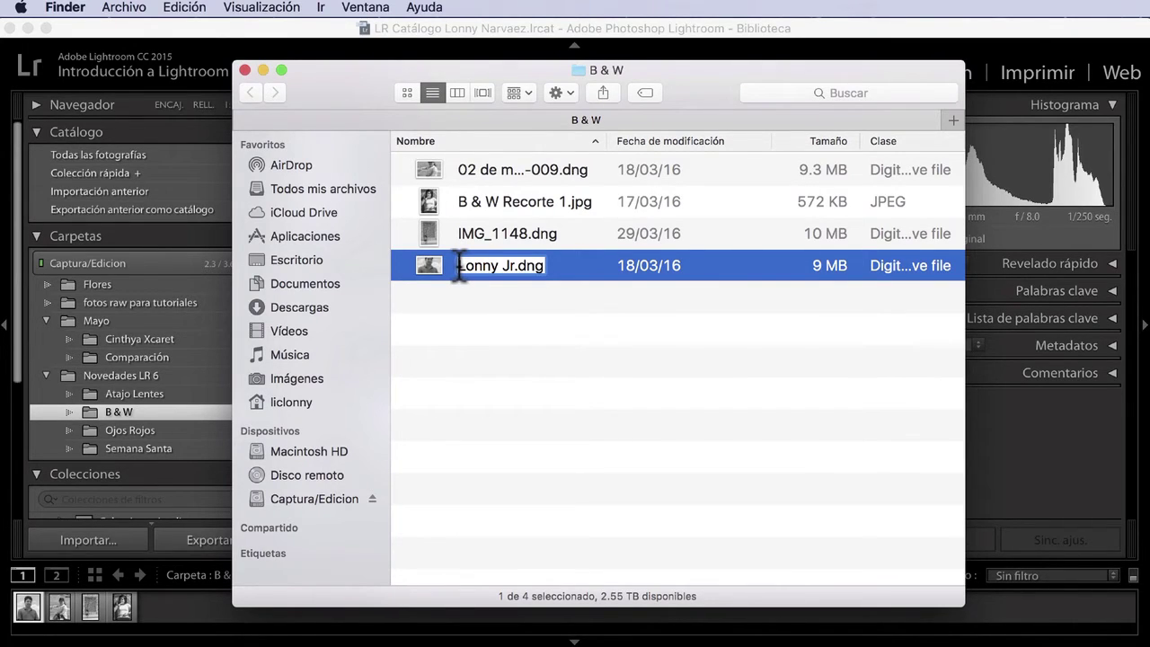
{"action": "type", "text": "01"}
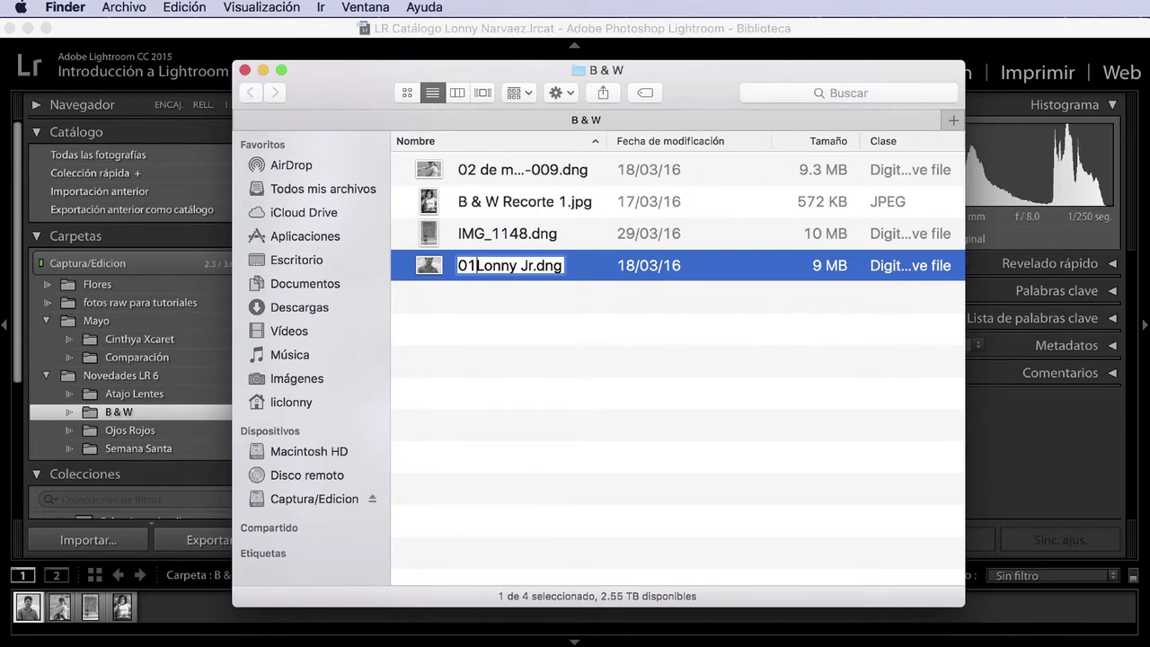
{"action": "type", "text": "-"}
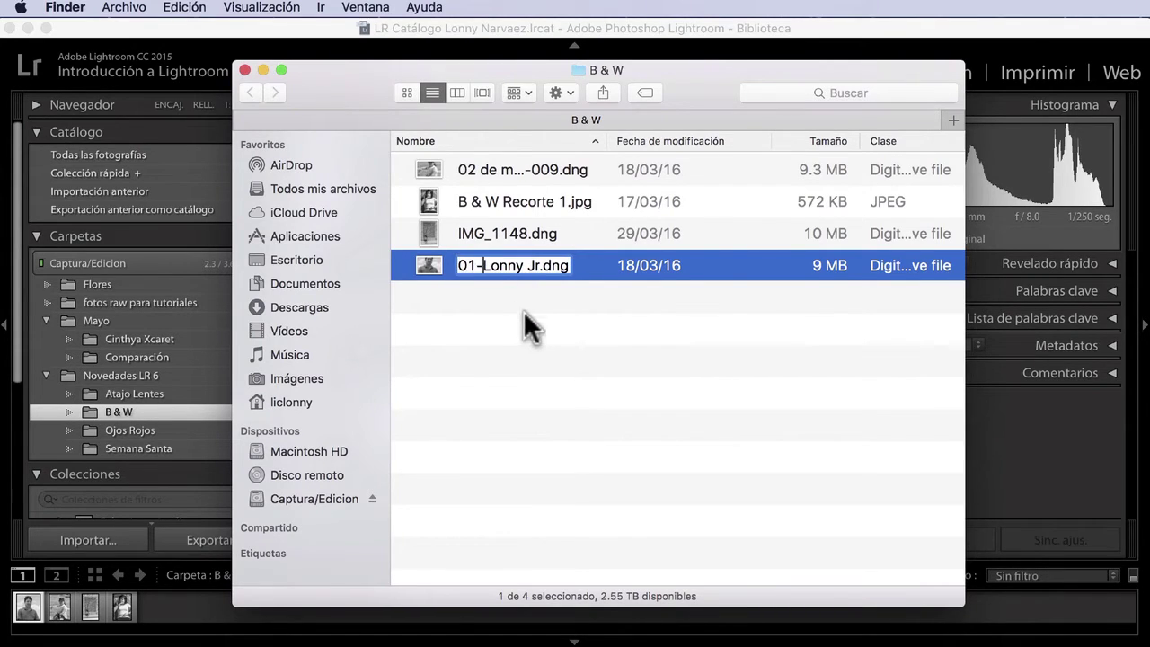
{"action": "key", "text": "Return"}
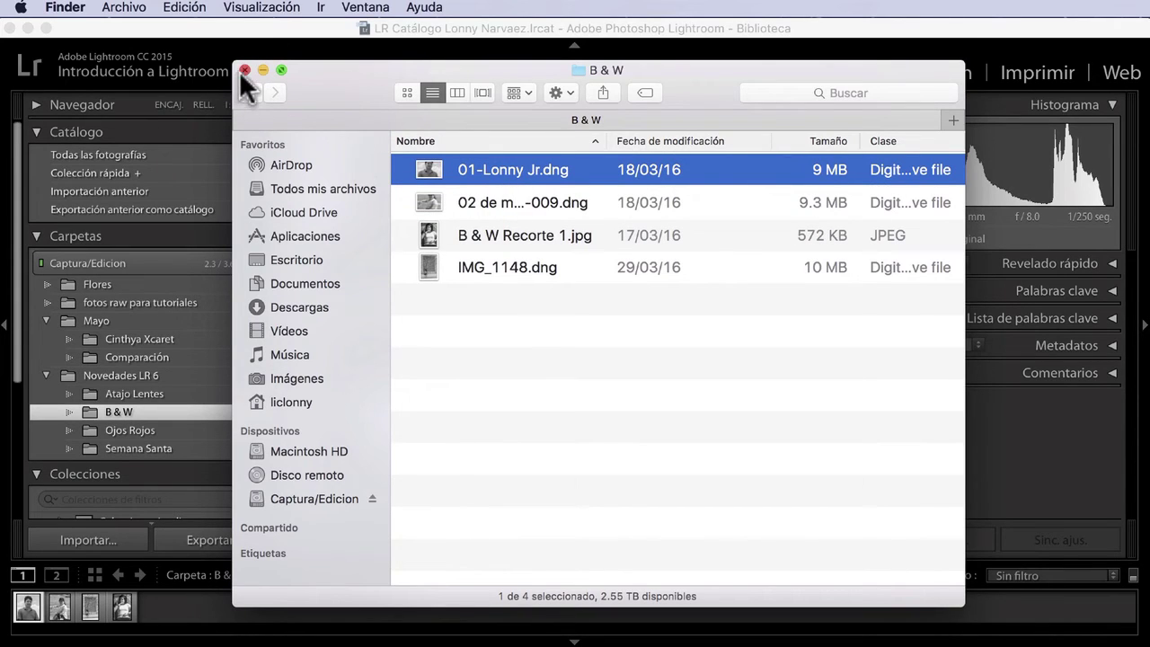
Close Finder and bring up the centred missing-file prompt for the renamed first photo
{"action": "left_click", "coordinate": [244, 69]}
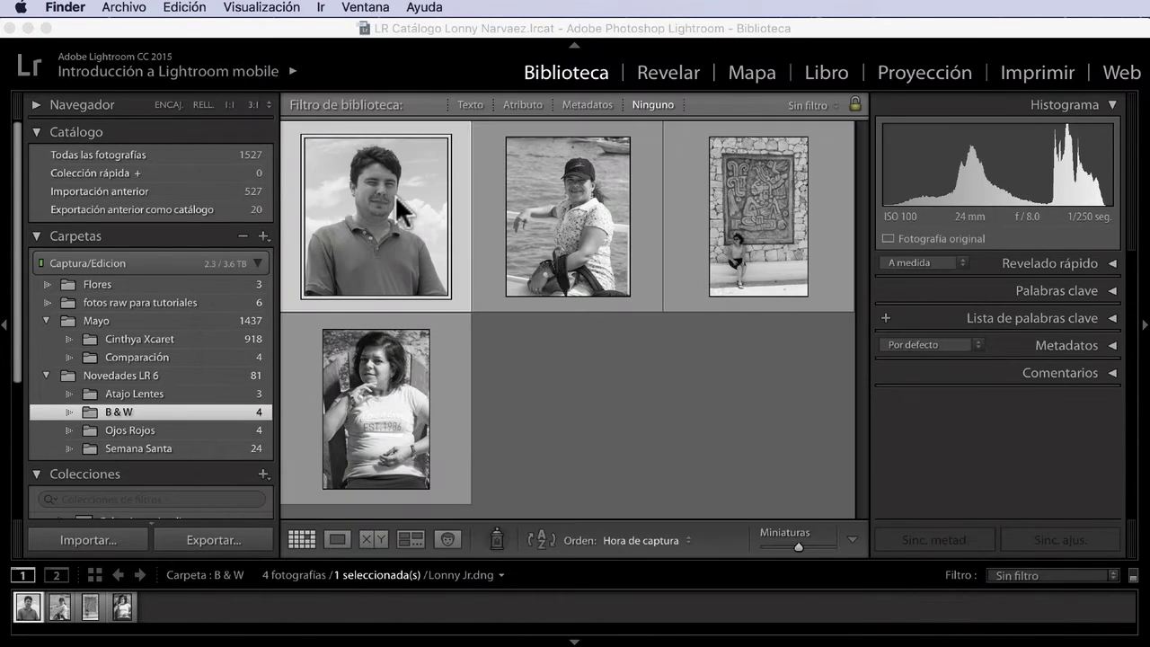
{"action": "left_click", "coordinate": [454, 256]}
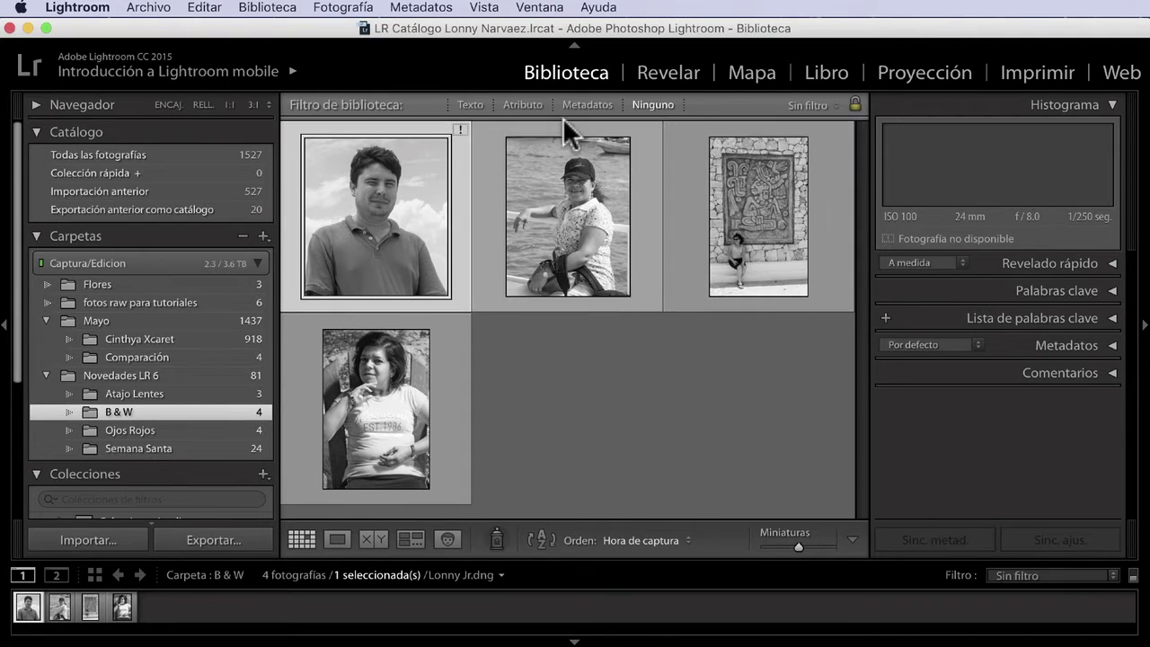
{"action": "left_click", "coordinate": [459, 128]}
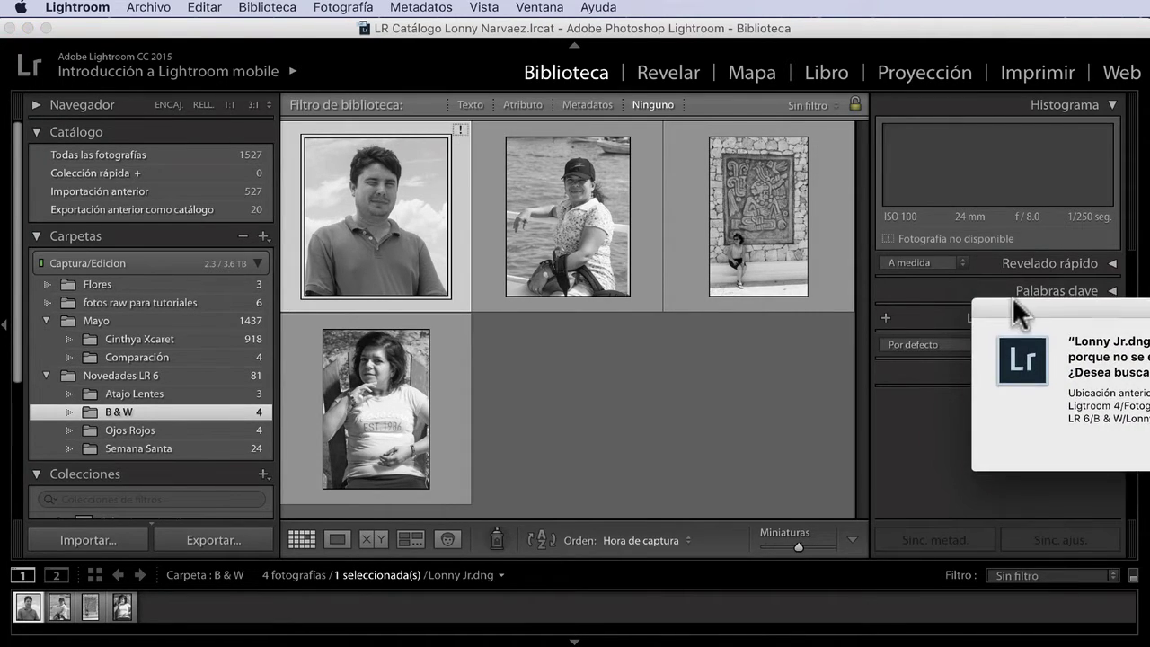
{"action": "left_click_drag", "start_coordinate": [1011, 296], "coordinate": [545, 202]}
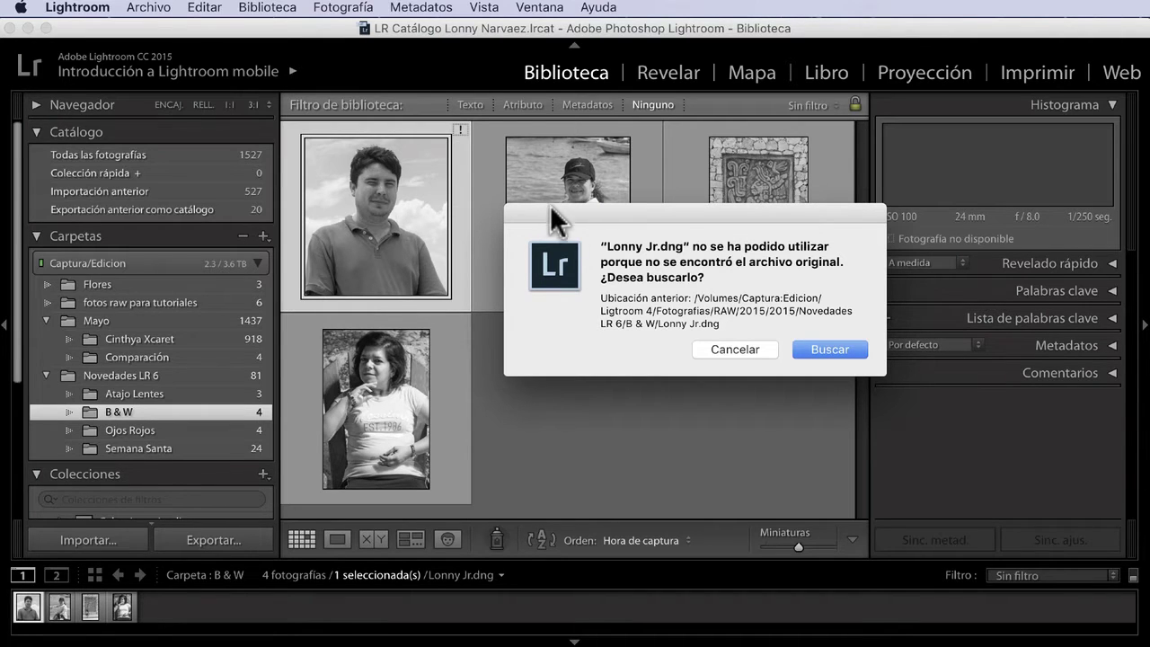
Locate the missing photo by choosing 01-Lonny Jr.dng in the B & W folder
{"action": "left_click", "coordinate": [830, 347]}
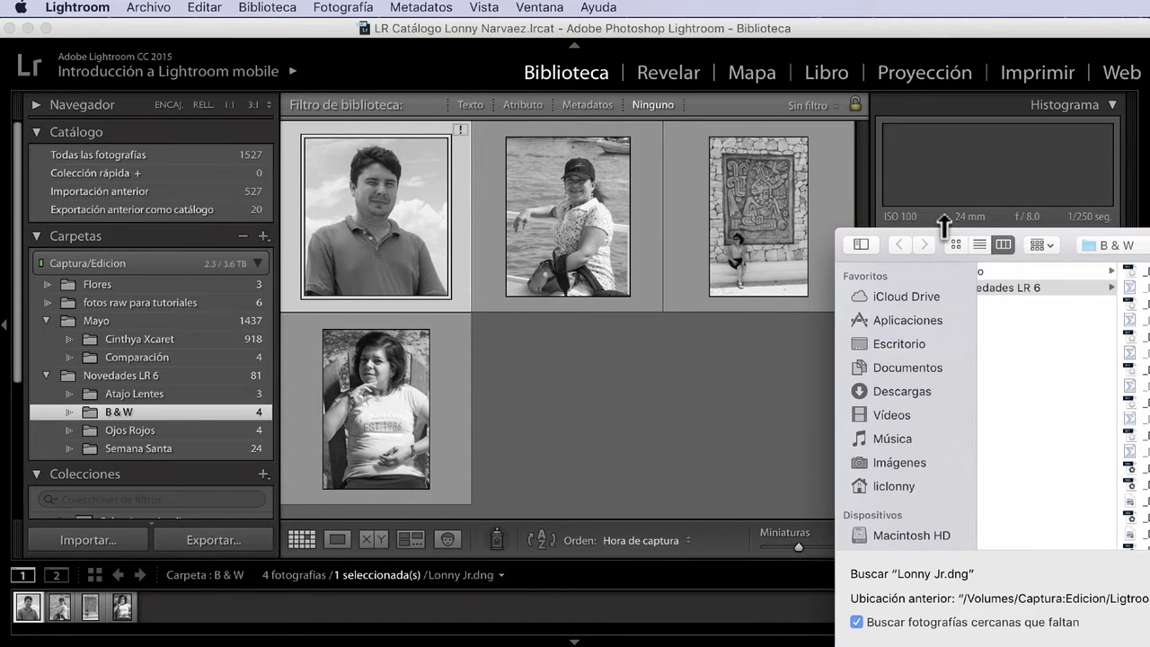
{"action": "left_click_drag", "start_coordinate": [875, 231], "coordinate": [280, 128]}
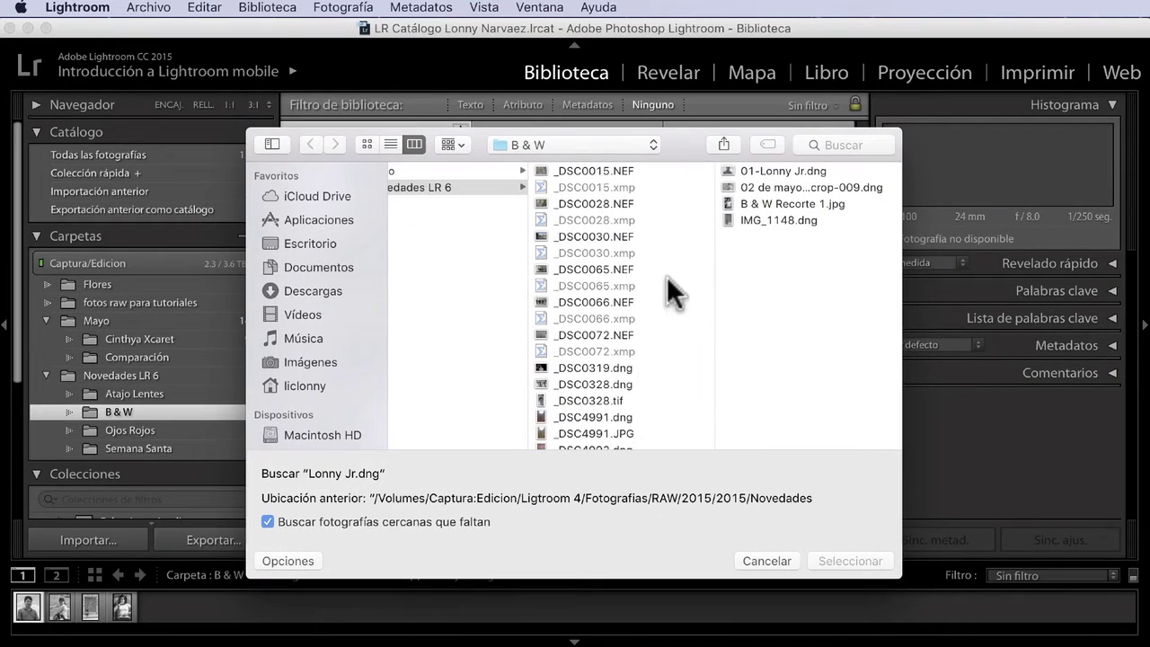
{"action": "left_click", "coordinate": [758, 170]}
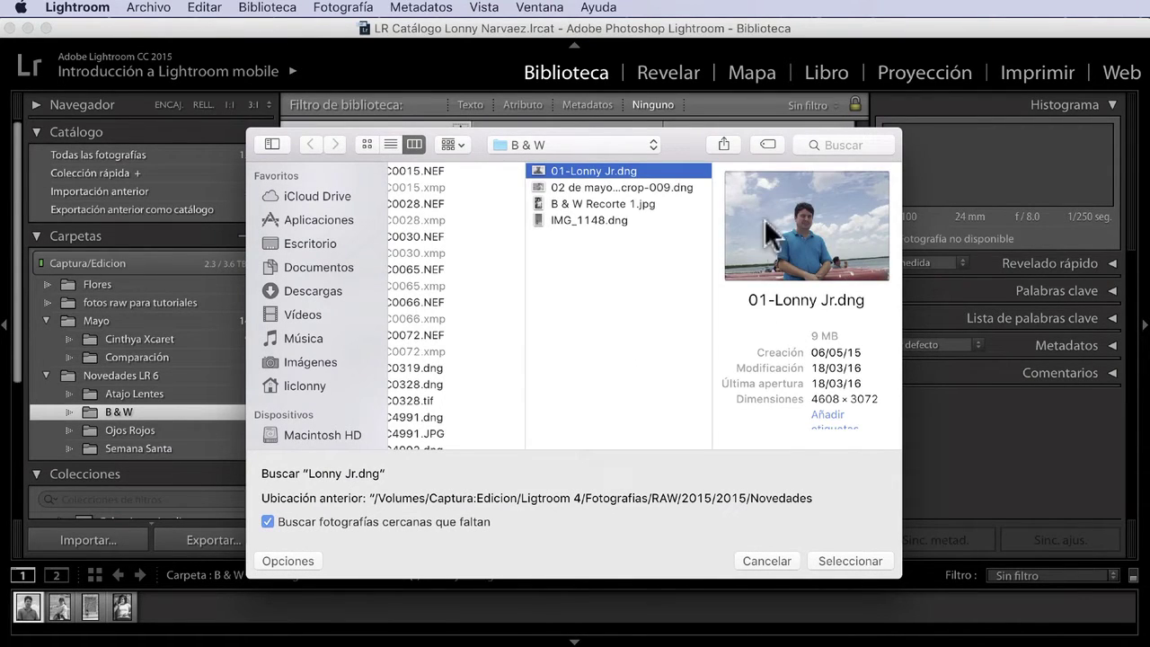
{"action": "left_click", "coordinate": [843, 554]}
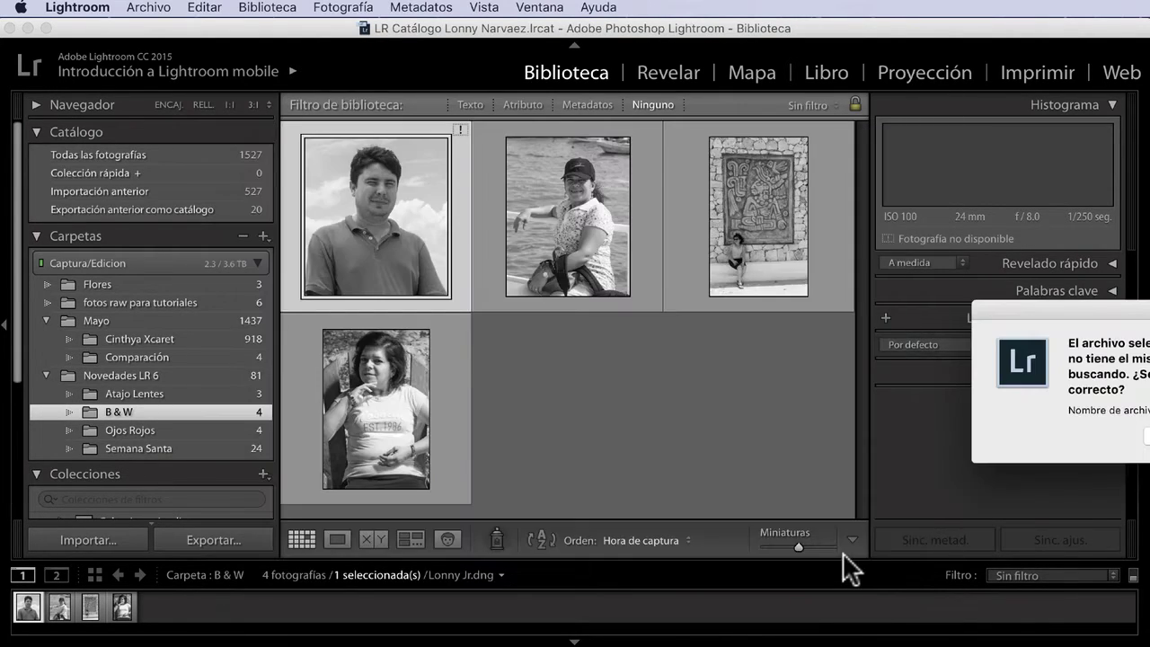
{"action": "left_click_drag", "start_coordinate": [1083, 326], "coordinate": [676, 263]}
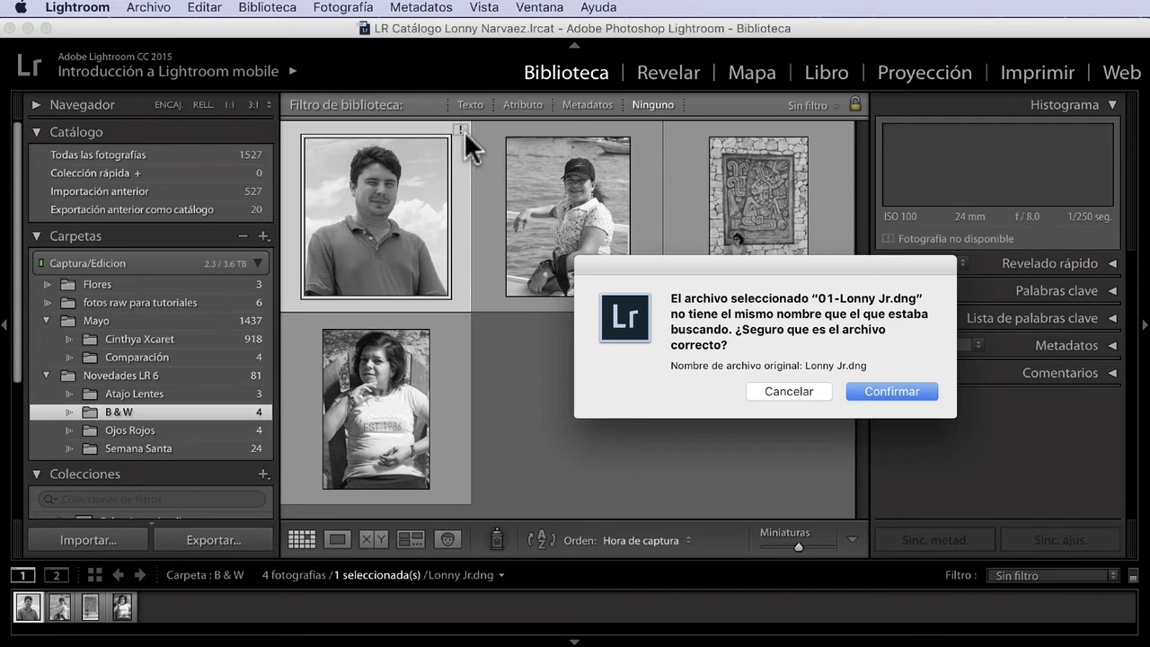
Confirm the name mismatch to relink the photo to 01-Lonny Jr.dng
{"action": "left_click", "coordinate": [875, 385]}
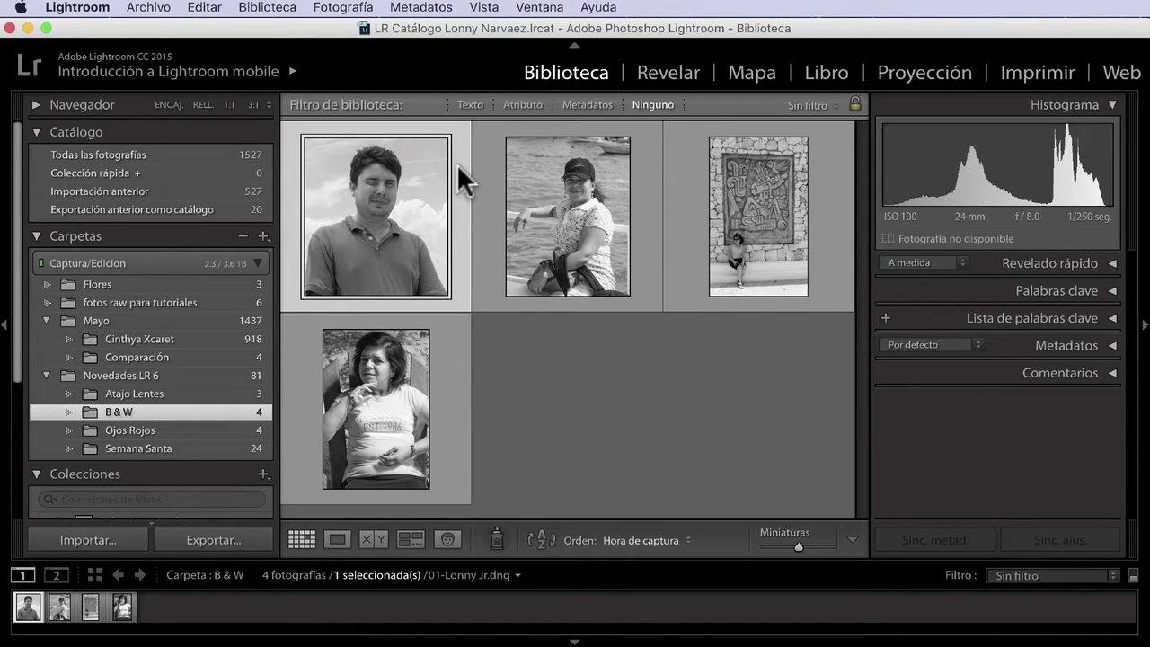
{"action": "right_click", "coordinate": [392, 166]}
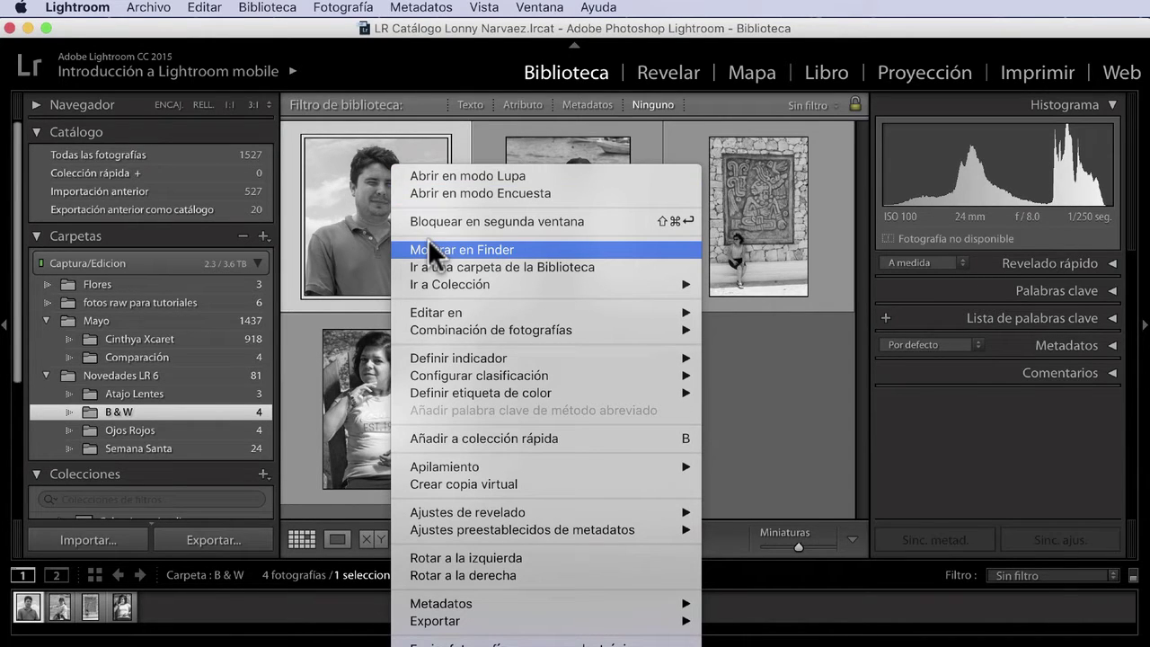
{"action": "left_click", "coordinate": [347, 130]}
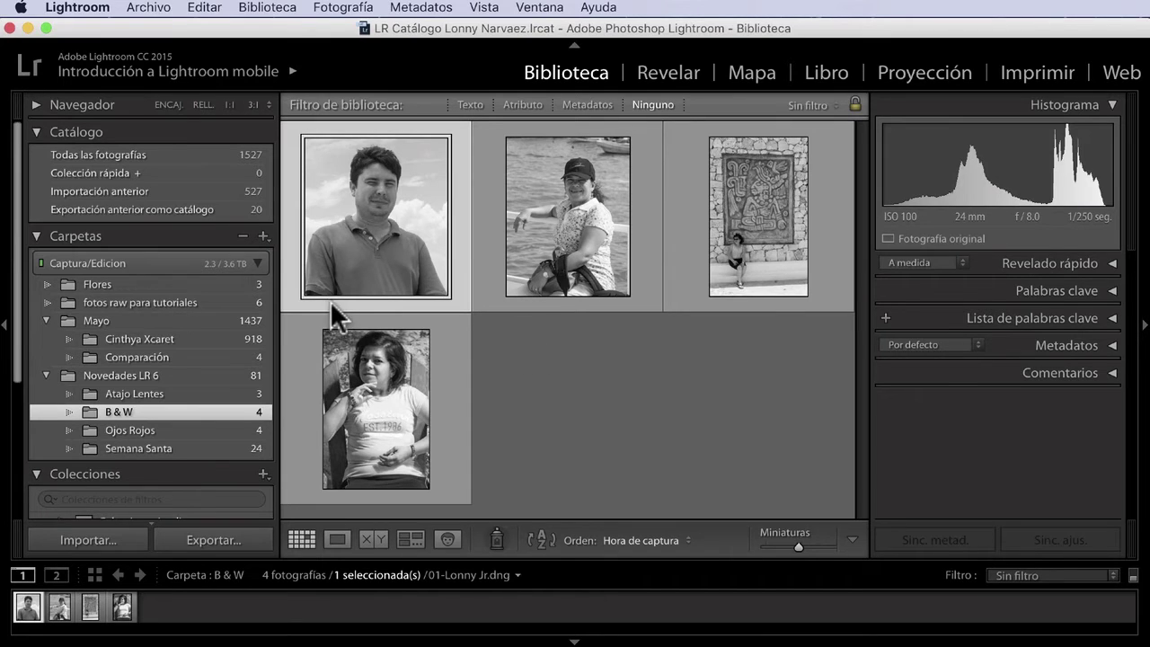
Open the context menu for the B & W folder in the Carpetas panel
{"action": "right_click", "coordinate": [89, 406]}
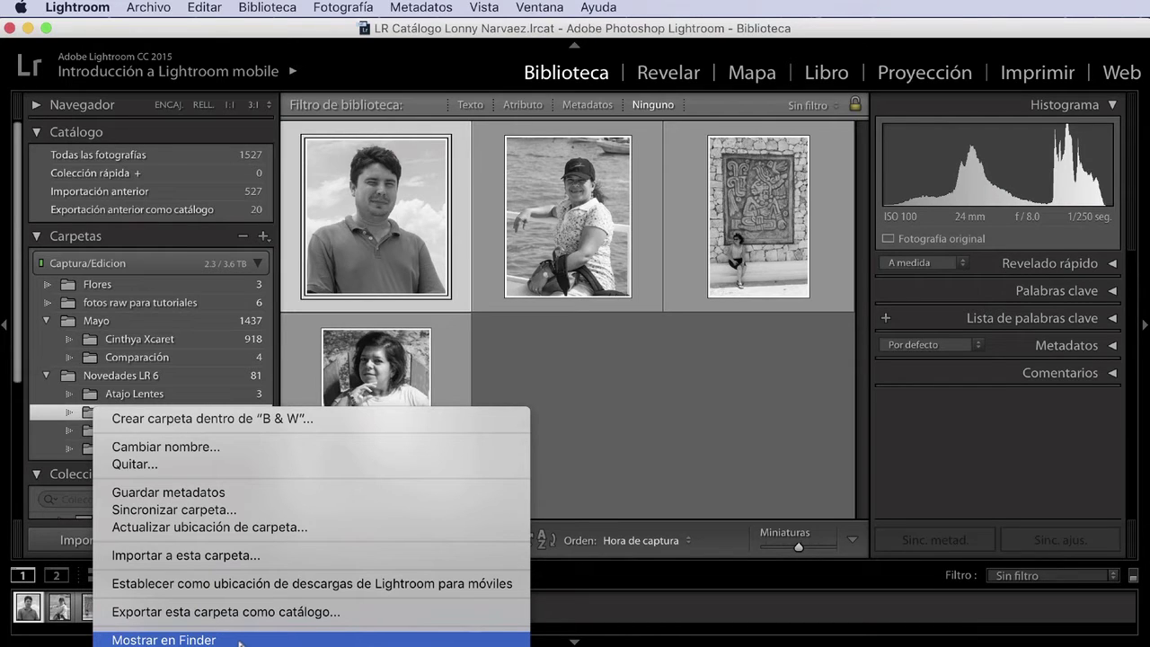
Reveal the B & W folder in Finder and switch the window to column view
{"action": "left_click", "coordinate": [239, 640]}
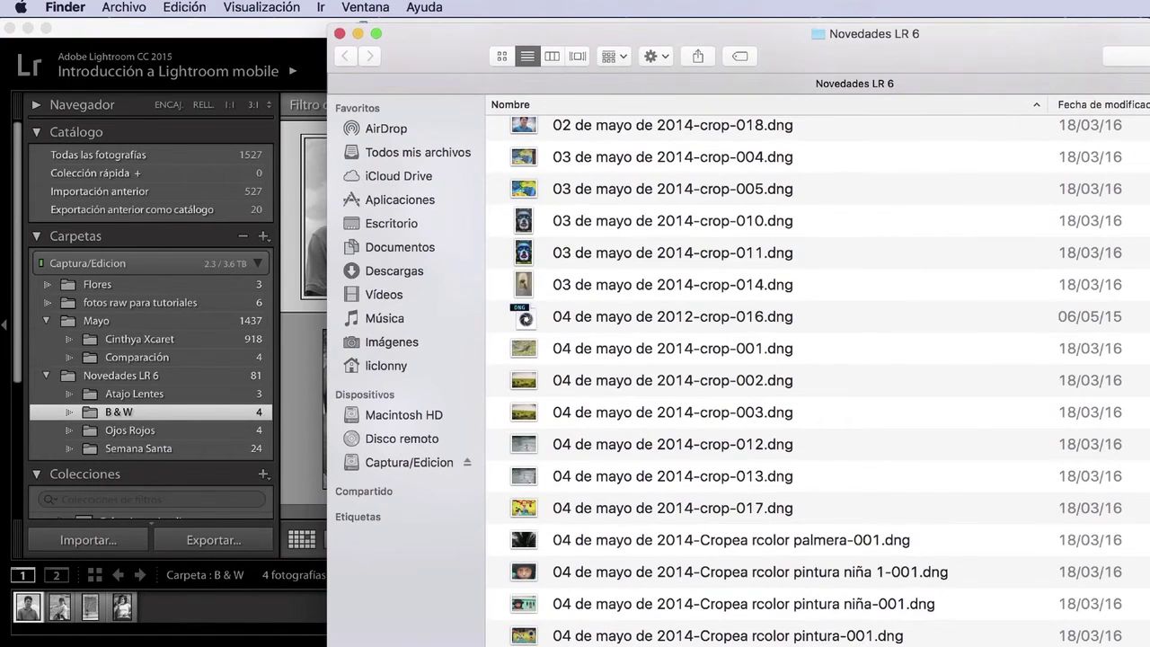
{"action": "left_click_drag", "start_coordinate": [1145, 642], "coordinate": [893, 508]}
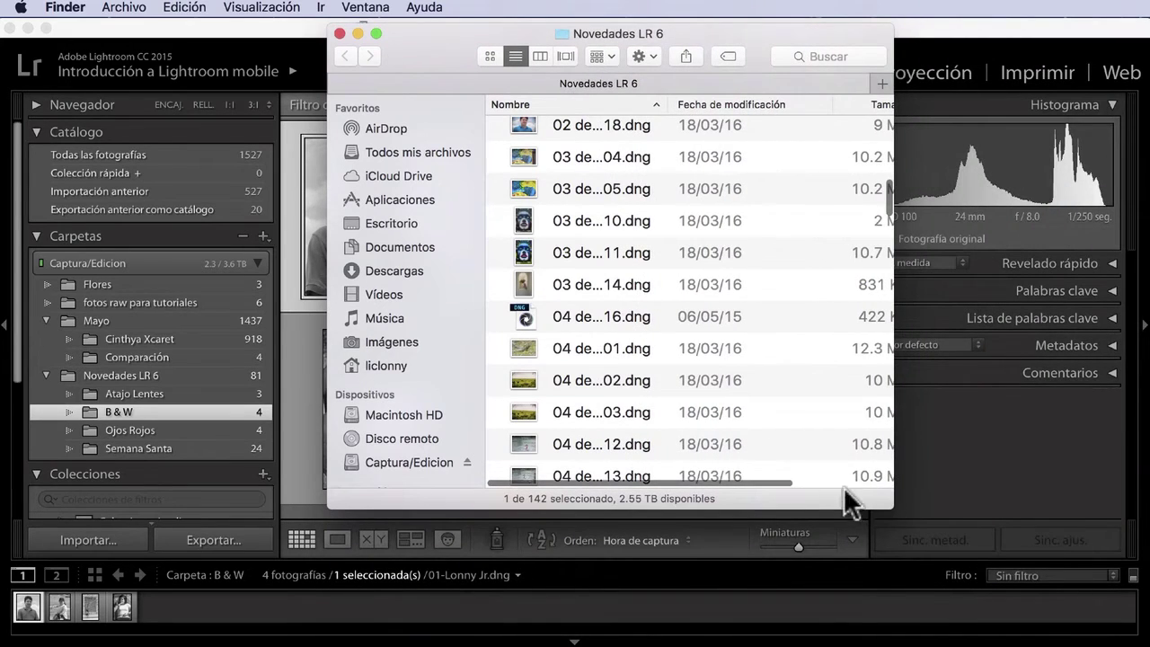
{"action": "left_click_drag", "start_coordinate": [901, 516], "coordinate": [1000, 537]}
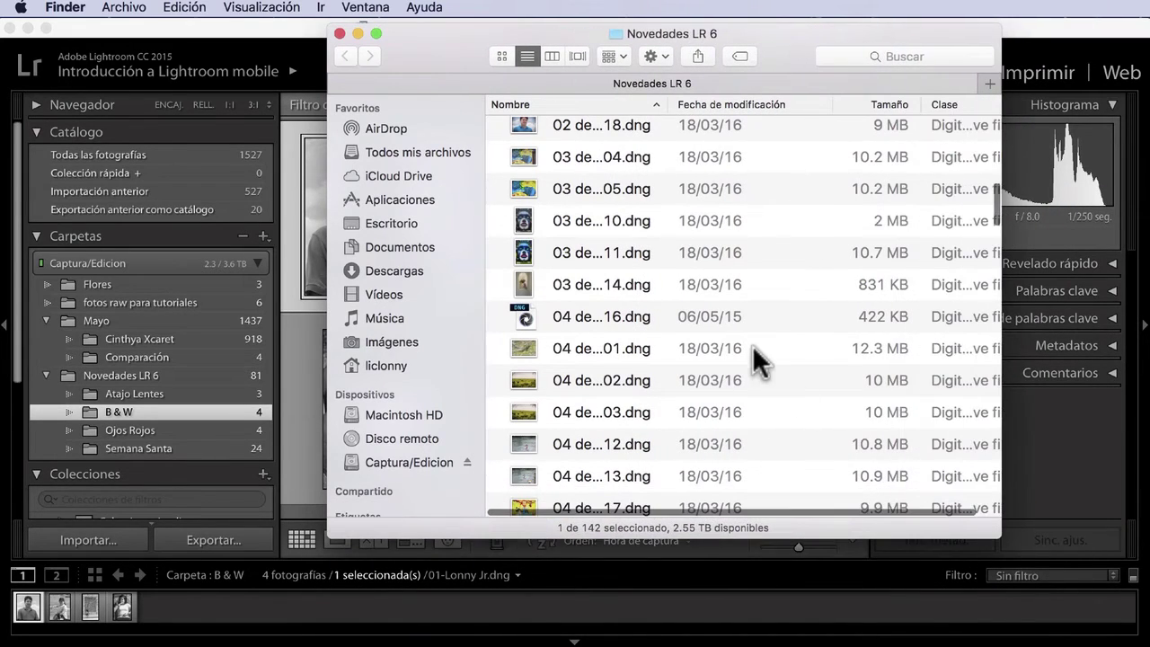
{"action": "scroll", "coordinate": [752, 350], "scroll_direction": "up", "scroll_amount": 5}
{"action": "scroll", "coordinate": [750, 341], "scroll_direction": "up", "scroll_amount": 5}
{"action": "scroll", "coordinate": [749, 341], "scroll_direction": "up", "scroll_amount": 5}
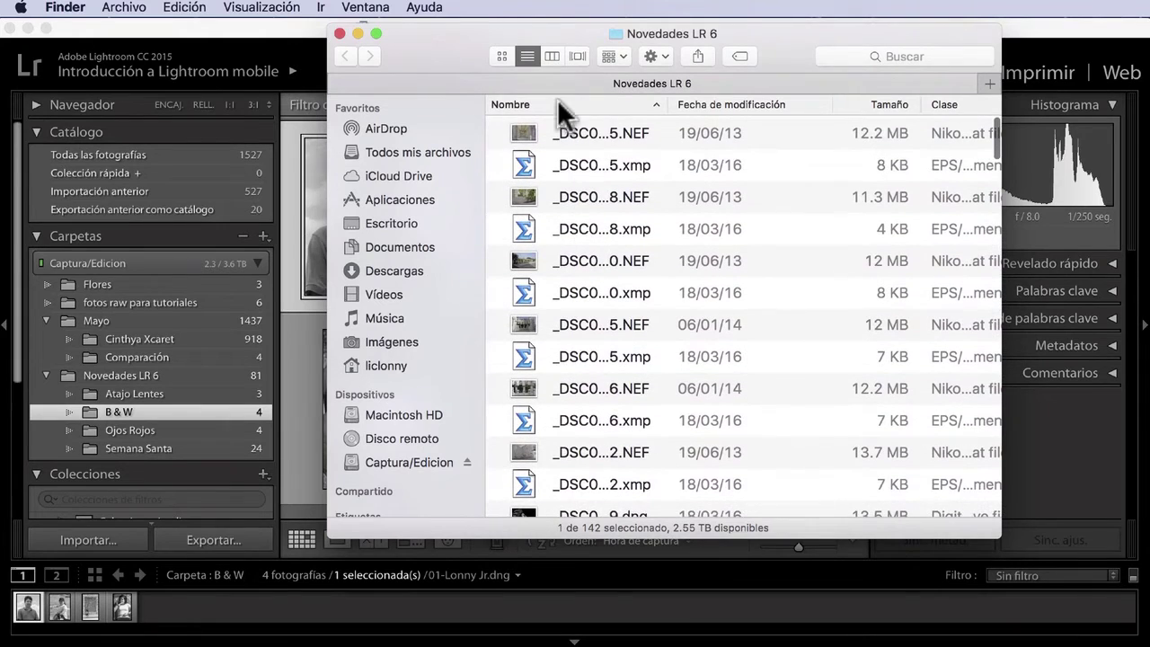
{"action": "left_click", "coordinate": [551, 55]}
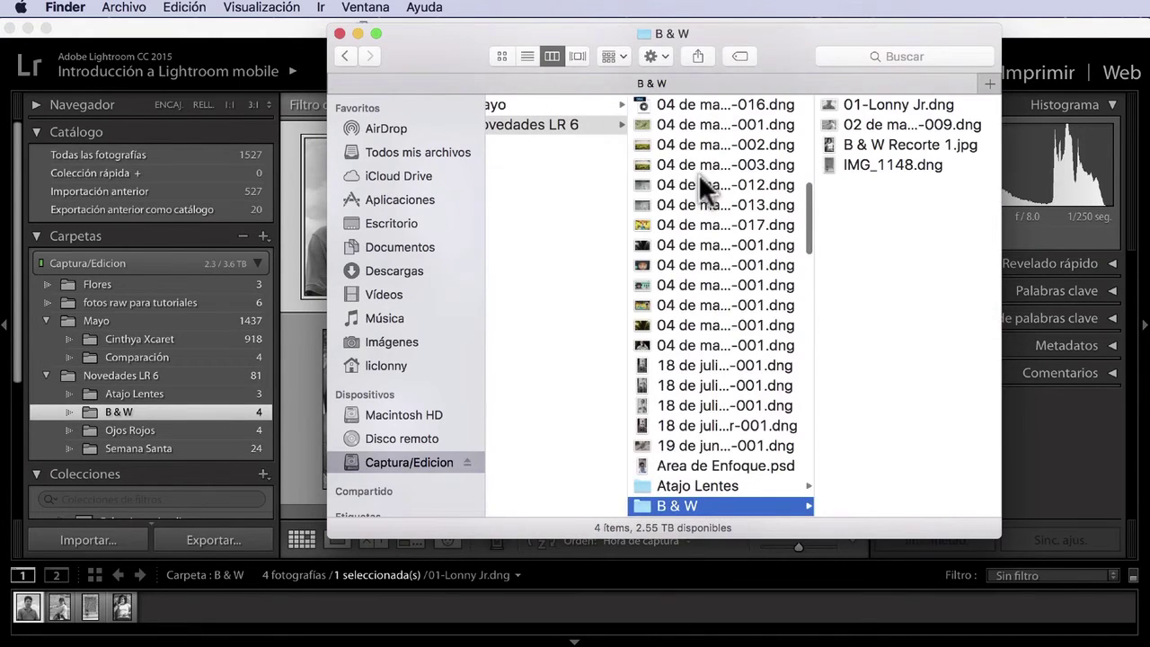
Move the B & W folder into Atajo Lentes and check its four photos
{"action": "scroll", "coordinate": [718, 332], "scroll_direction": "down", "scroll_amount": 5}
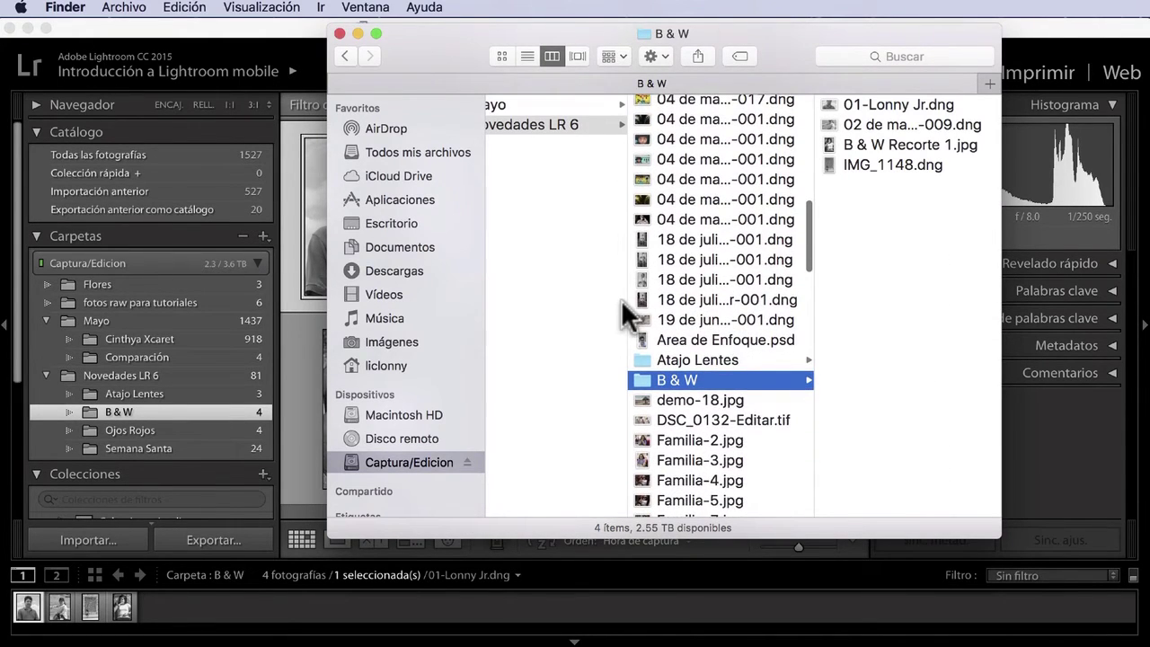
{"action": "scroll", "coordinate": [621, 300], "scroll_direction": "left", "scroll_amount": 2}
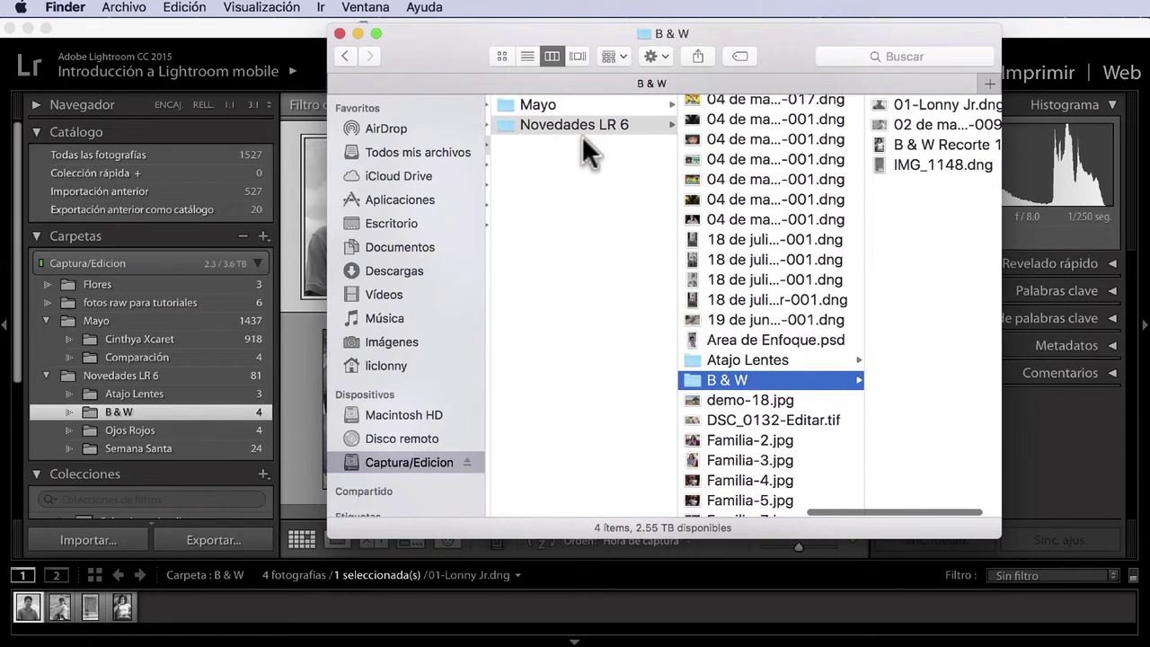
{"action": "scroll", "coordinate": [776, 252], "scroll_direction": "up", "scroll_amount": 3}
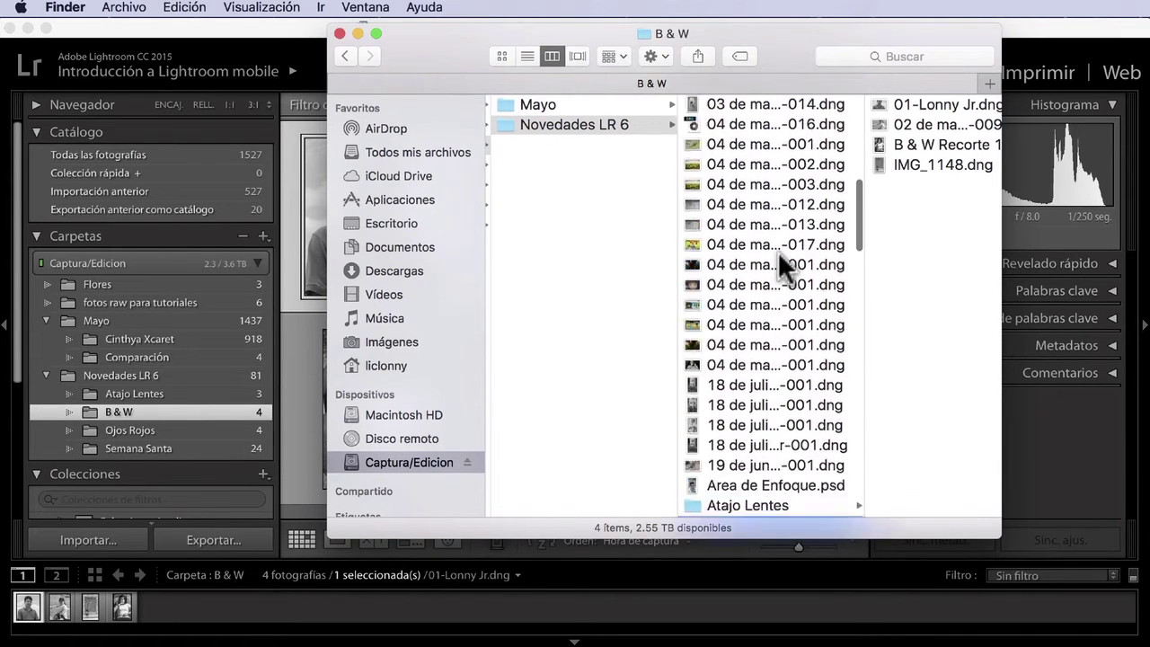
{"action": "scroll", "coordinate": [777, 251], "scroll_direction": "up", "scroll_amount": 5}
{"action": "scroll", "coordinate": [777, 251], "scroll_direction": "up", "scroll_amount": 5}
{"action": "scroll", "coordinate": [777, 251], "scroll_direction": "down", "scroll_amount": 10}
{"action": "scroll", "coordinate": [777, 251], "scroll_direction": "down", "scroll_amount": 10}
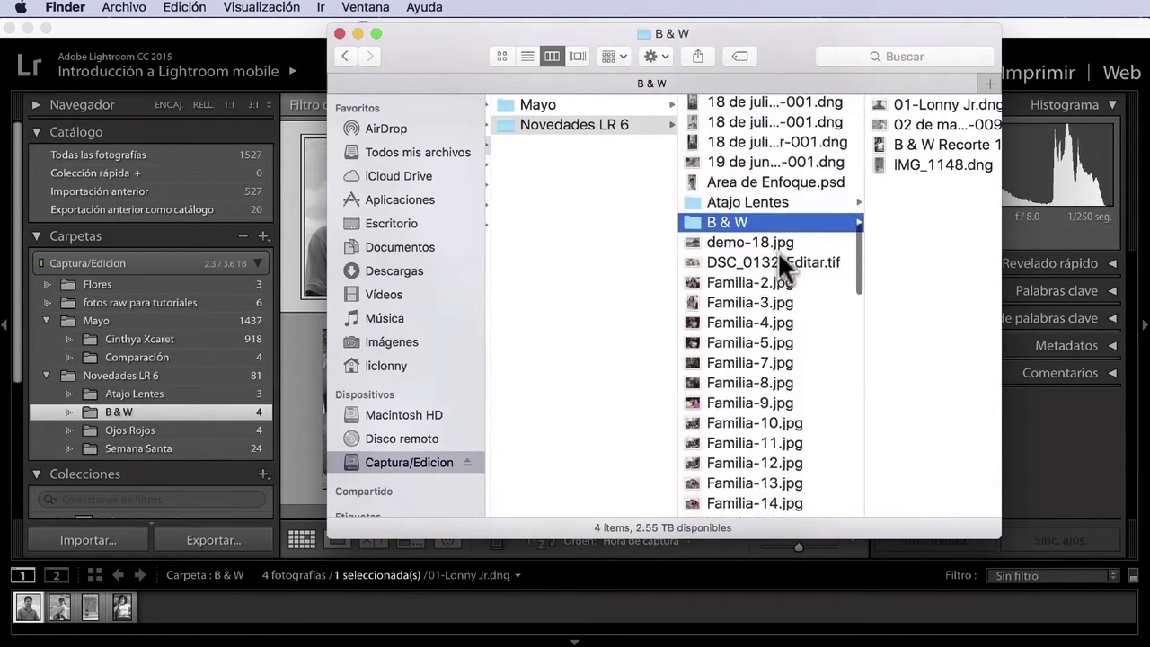
{"action": "scroll", "coordinate": [776, 251], "scroll_direction": "up", "scroll_amount": 3}
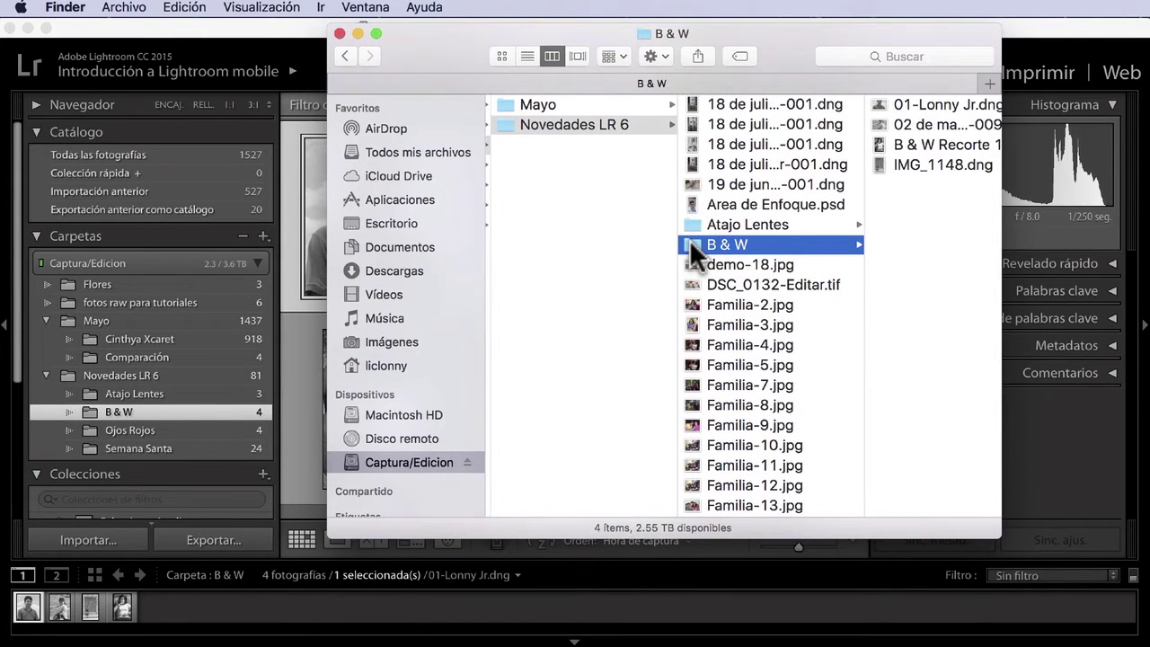
{"action": "mouse_move", "coordinate": [689, 239]}
{"action": "left_mouse_down"}
{"action": "mouse_move", "coordinate": [690, 215]}
{"action": "mouse_move", "coordinate": [642, 218]}
{"action": "left_mouse_up"}
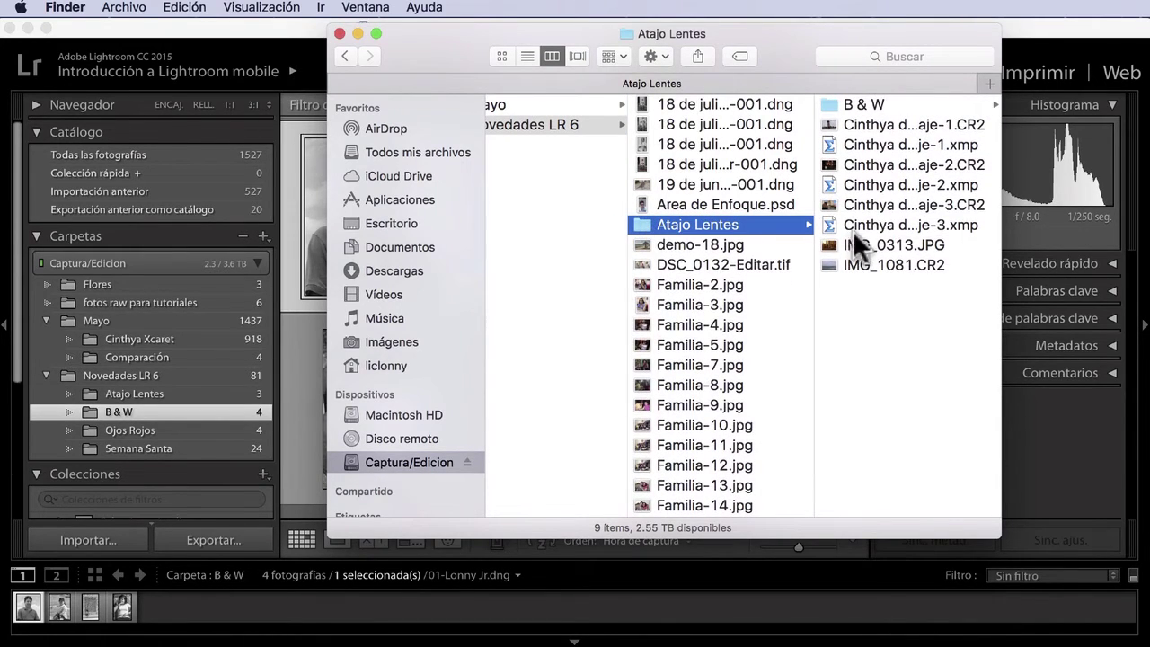
{"action": "left_click", "coordinate": [866, 100]}
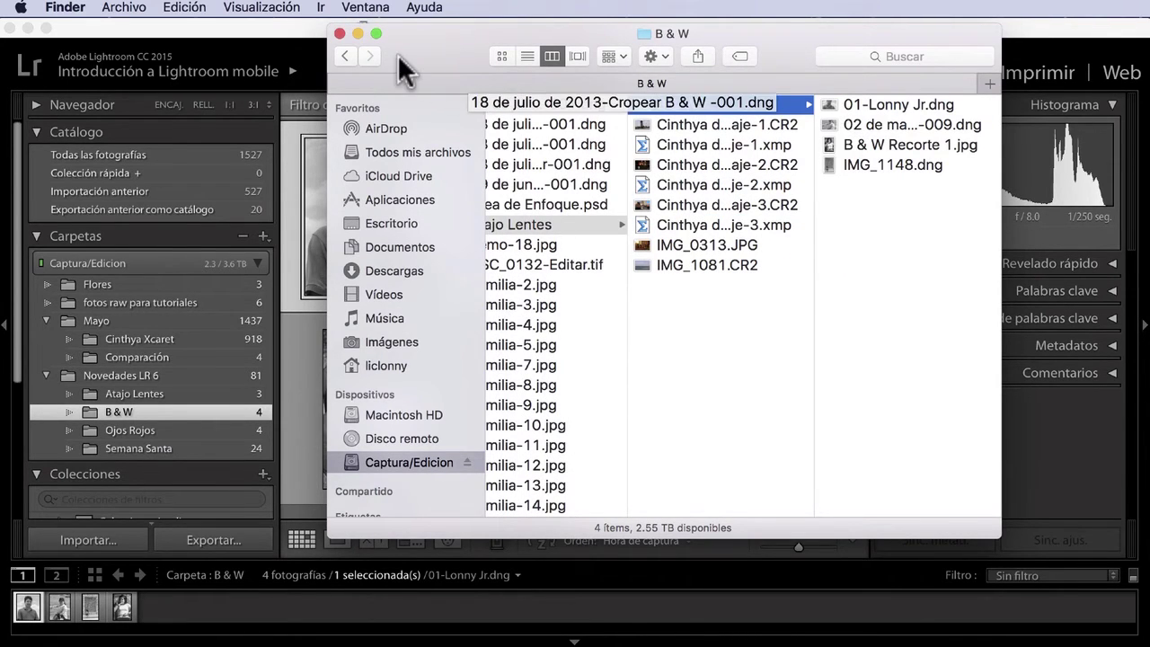
Close Finder and dismiss the missing-file prompt for 01-Lonny Jr.dng without searching
{"action": "left_click", "coordinate": [339, 34]}
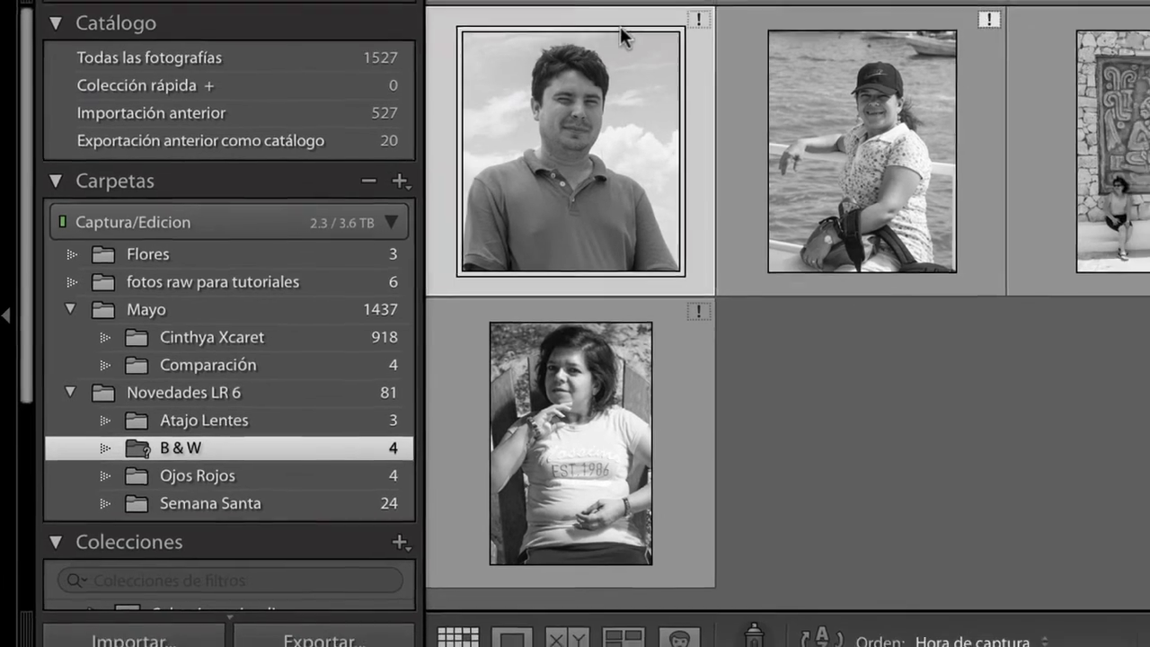
{"action": "left_click", "coordinate": [698, 19]}
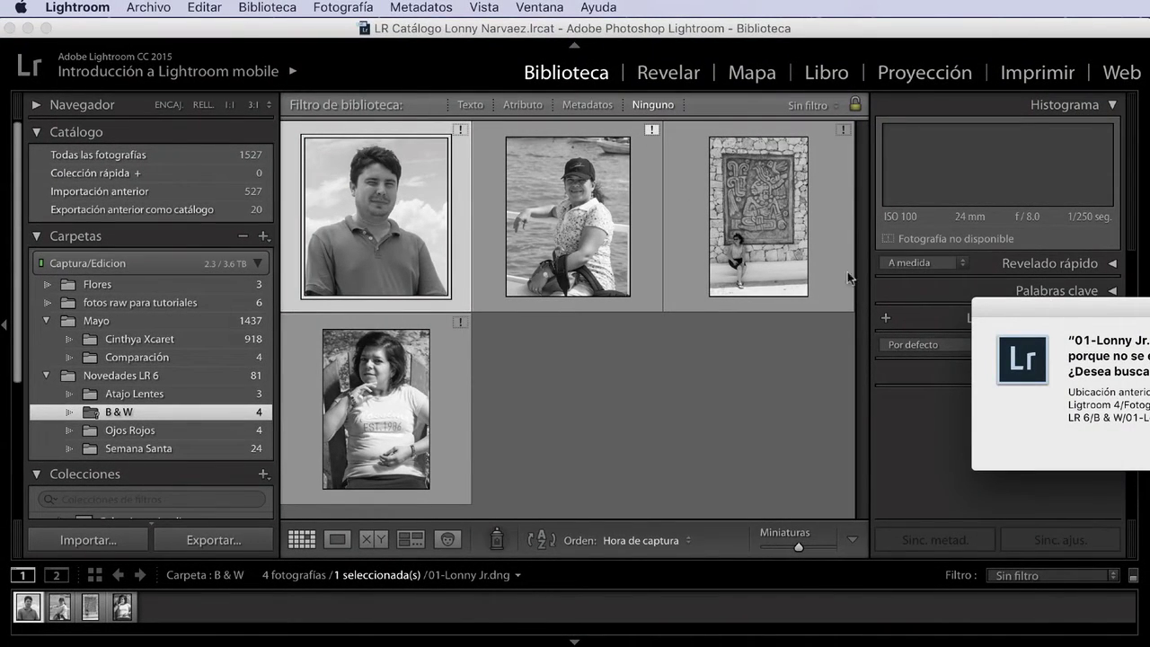
{"action": "left_click_drag", "start_coordinate": [1024, 307], "coordinate": [518, 259]}
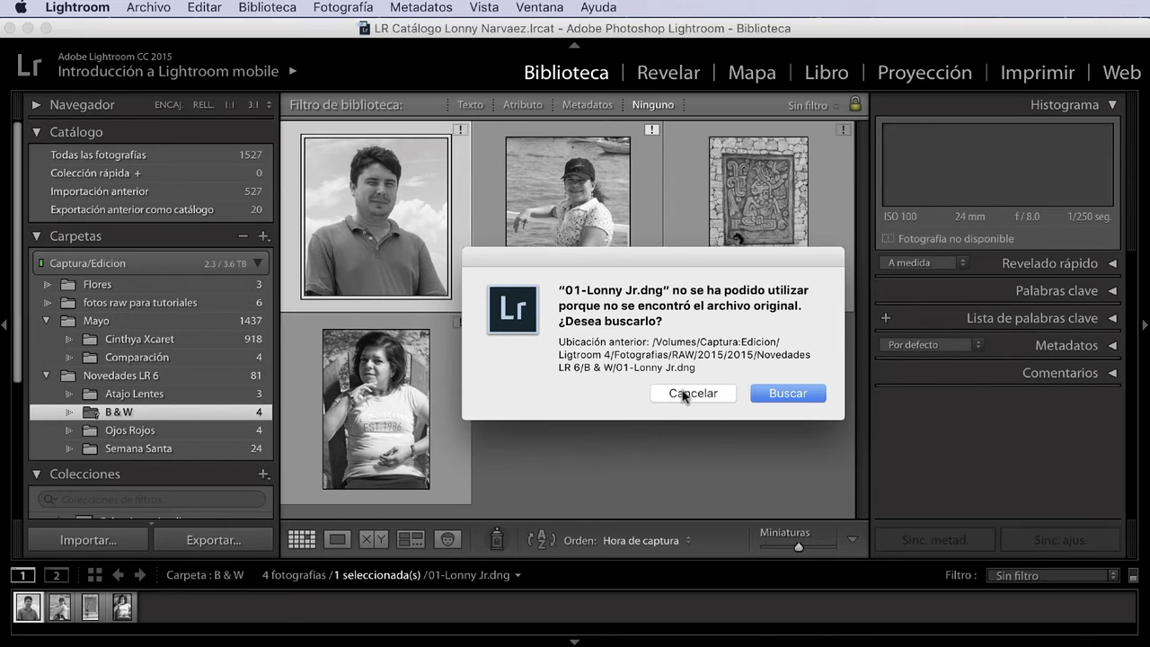
{"action": "left_click", "coordinate": [682, 393]}
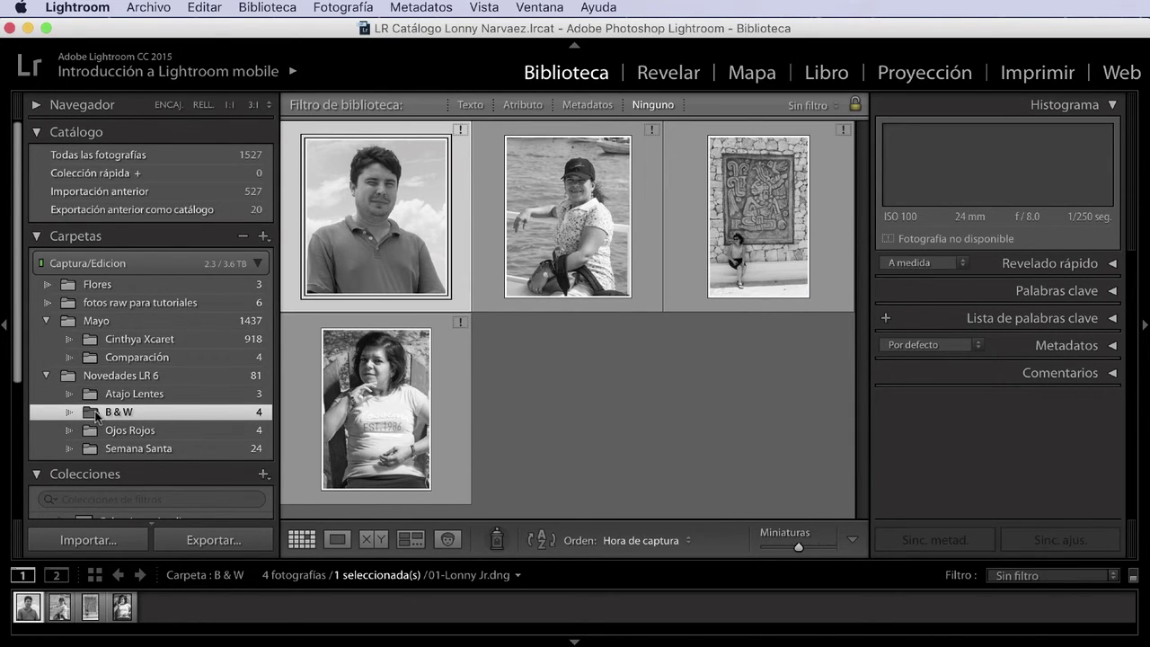
{"action": "right_click", "coordinate": [96, 415]}
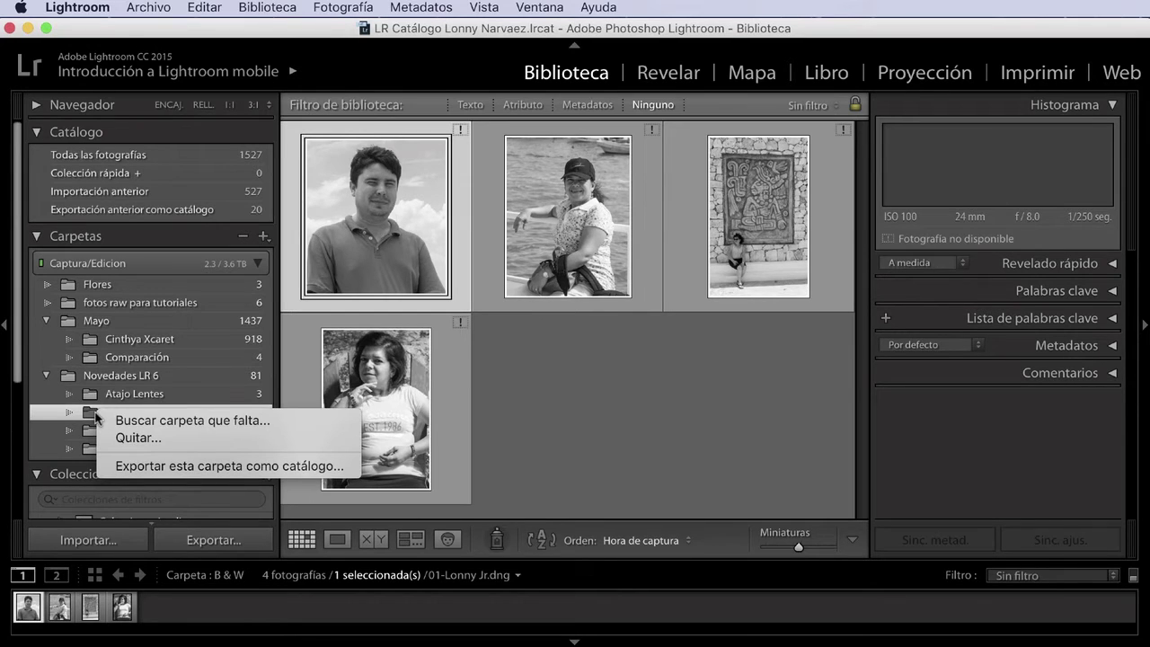
{"action": "left_click", "coordinate": [286, 422]}
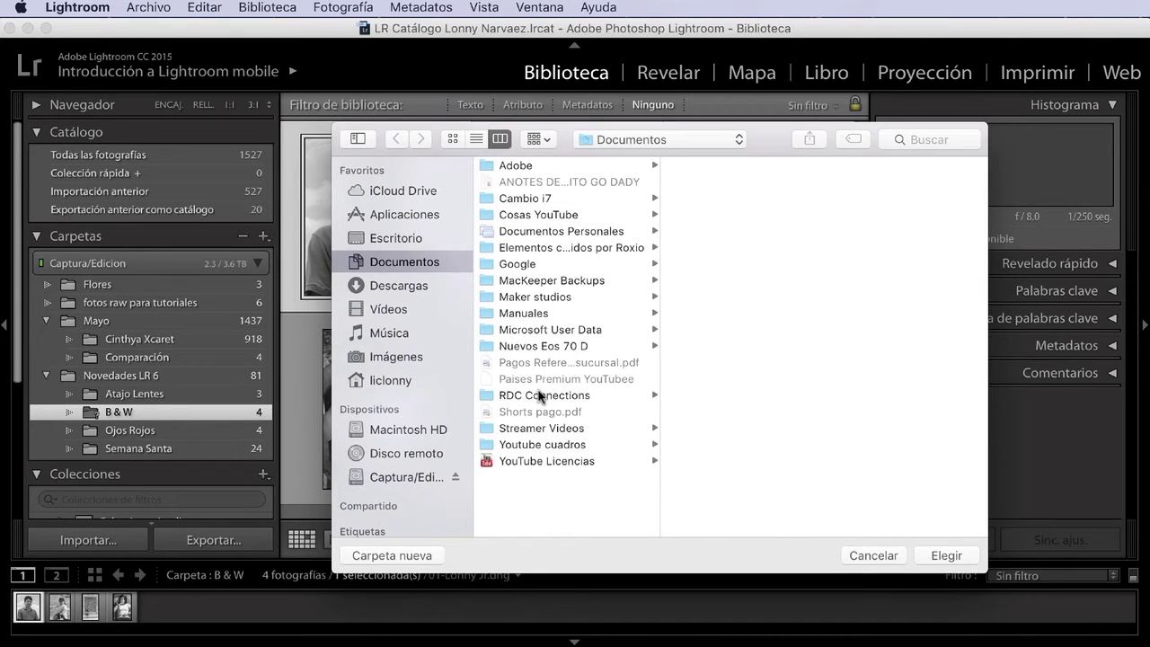
{"action": "left_click", "coordinate": [395, 477]}
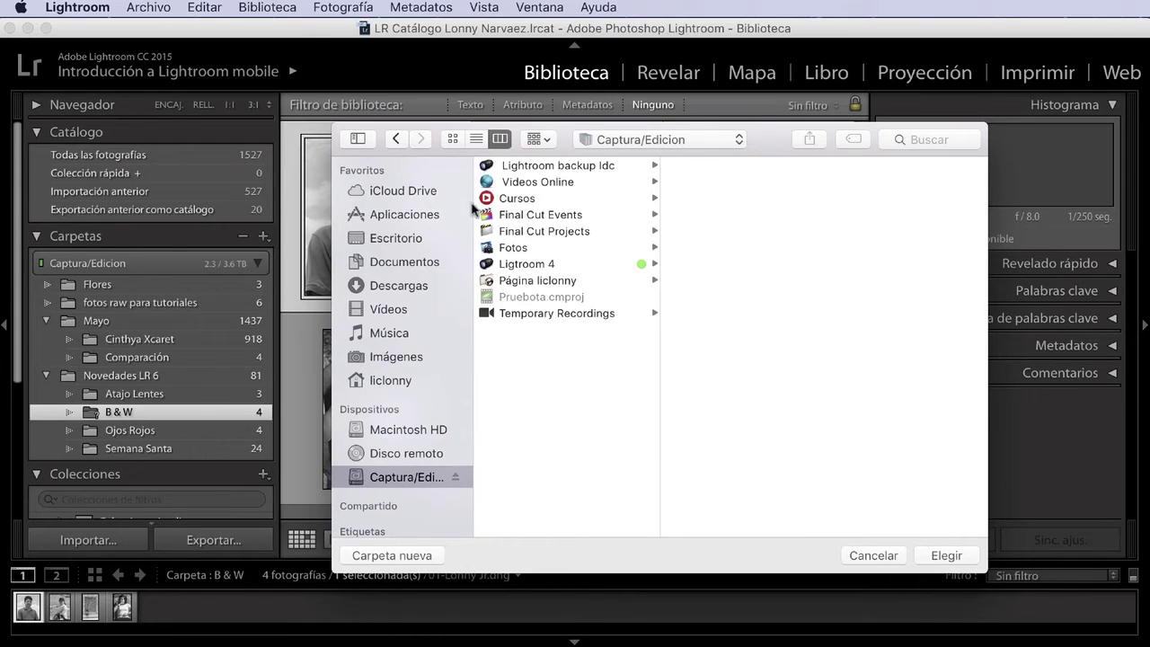
{"action": "left_click", "coordinate": [876, 554]}
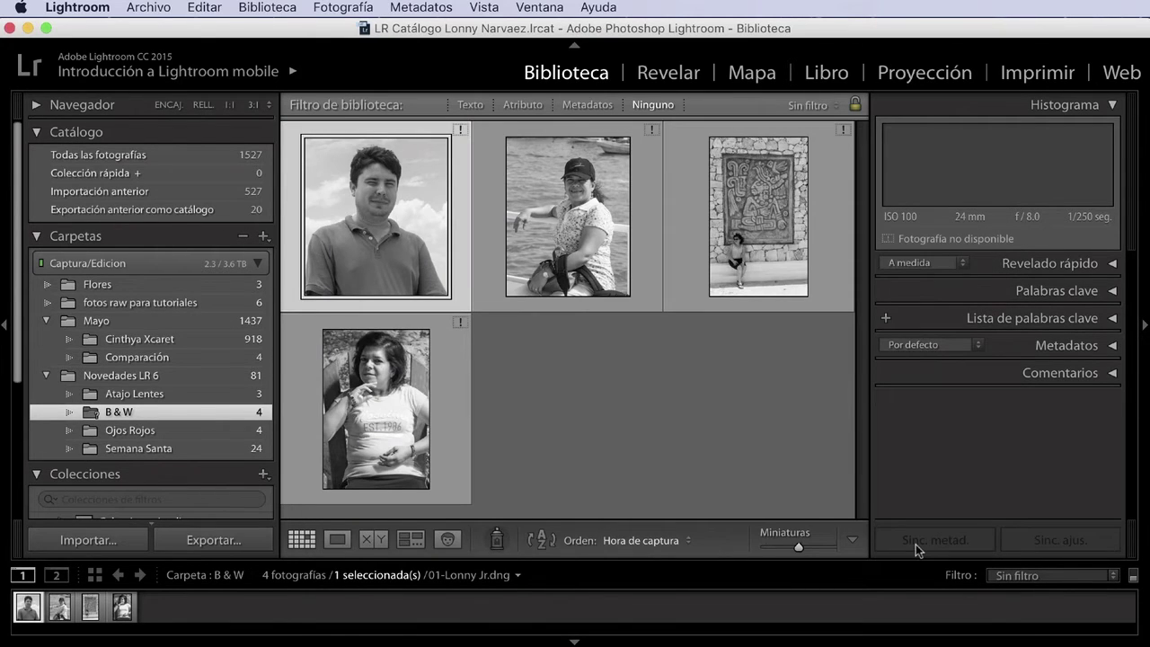
Open the file browser to search for the missing 01-Lonny Jr.dng
{"action": "left_click", "coordinate": [459, 132]}
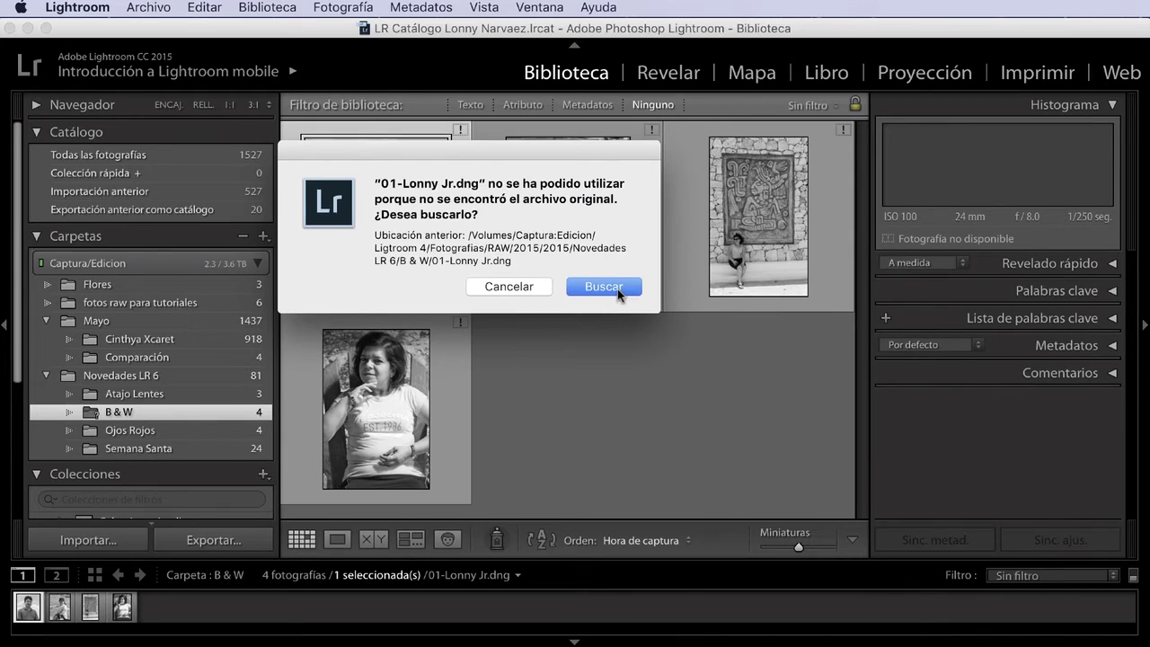
{"action": "left_click", "coordinate": [617, 288]}
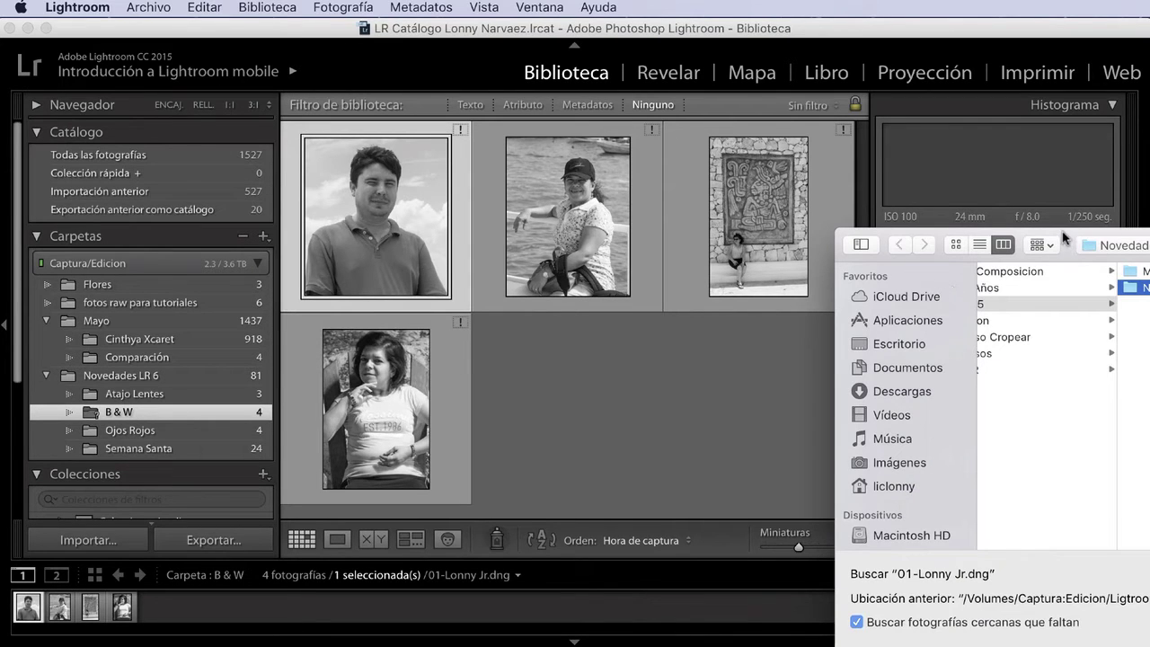
{"action": "left_click_drag", "start_coordinate": [1066, 237], "coordinate": [498, 146]}
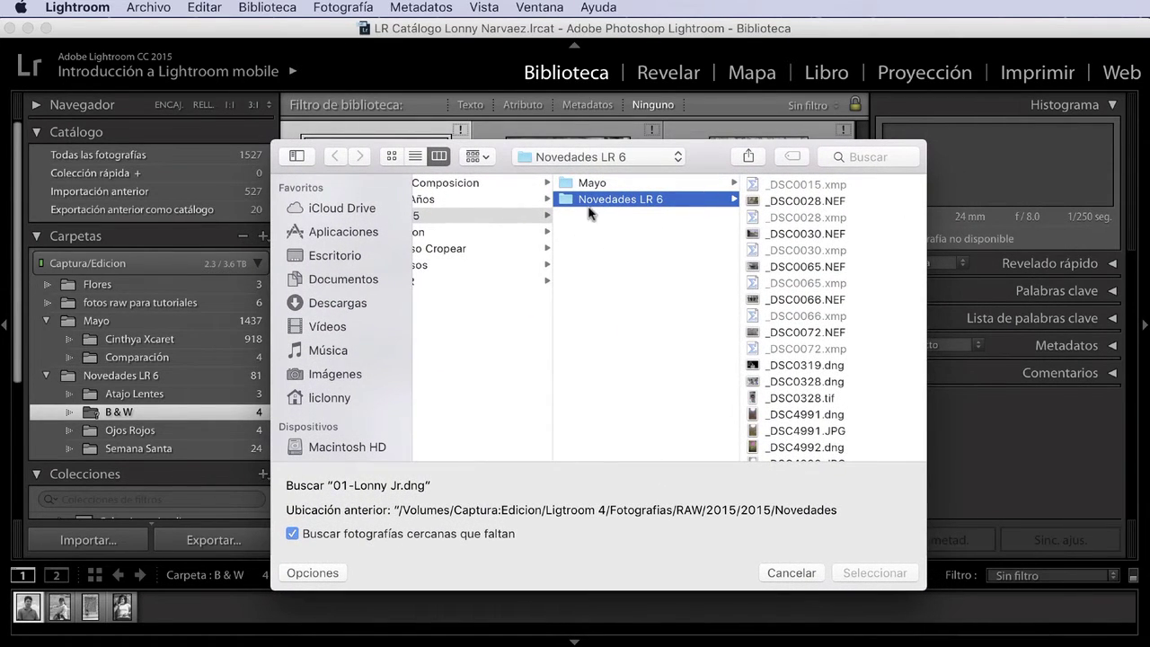
{"action": "scroll", "coordinate": [840, 350], "scroll_direction": "down", "scroll_amount": 10}
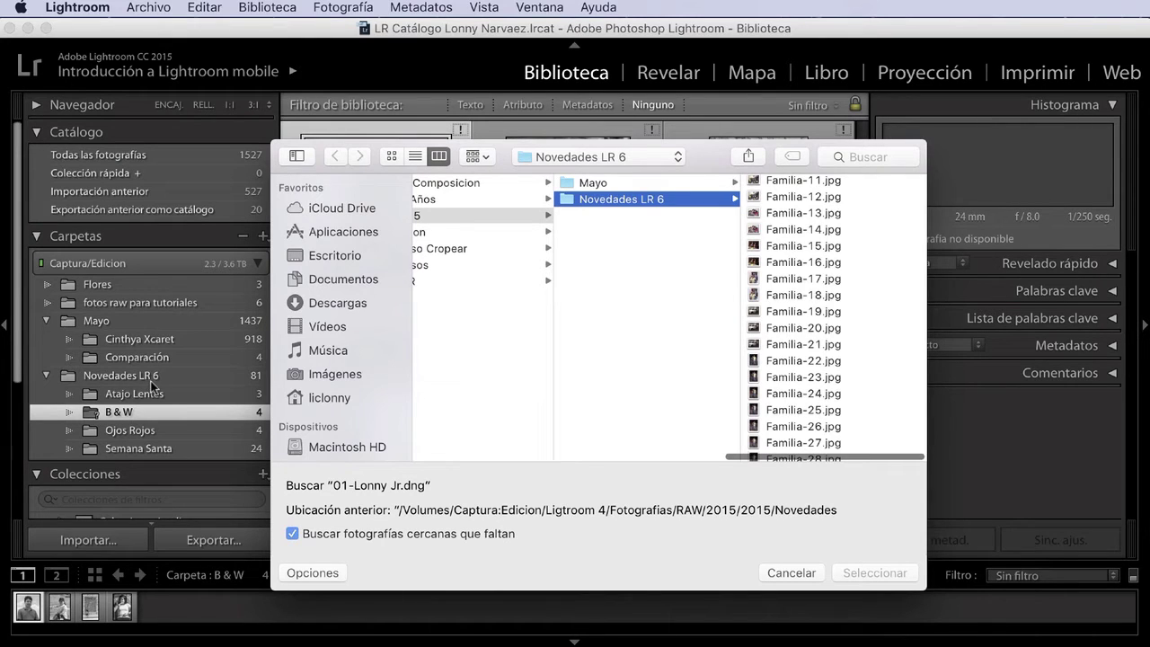
{"action": "scroll", "coordinate": [842, 332], "scroll_direction": "up", "scroll_amount": 5}
{"action": "scroll", "coordinate": [841, 332], "scroll_direction": "up", "scroll_amount": 2}
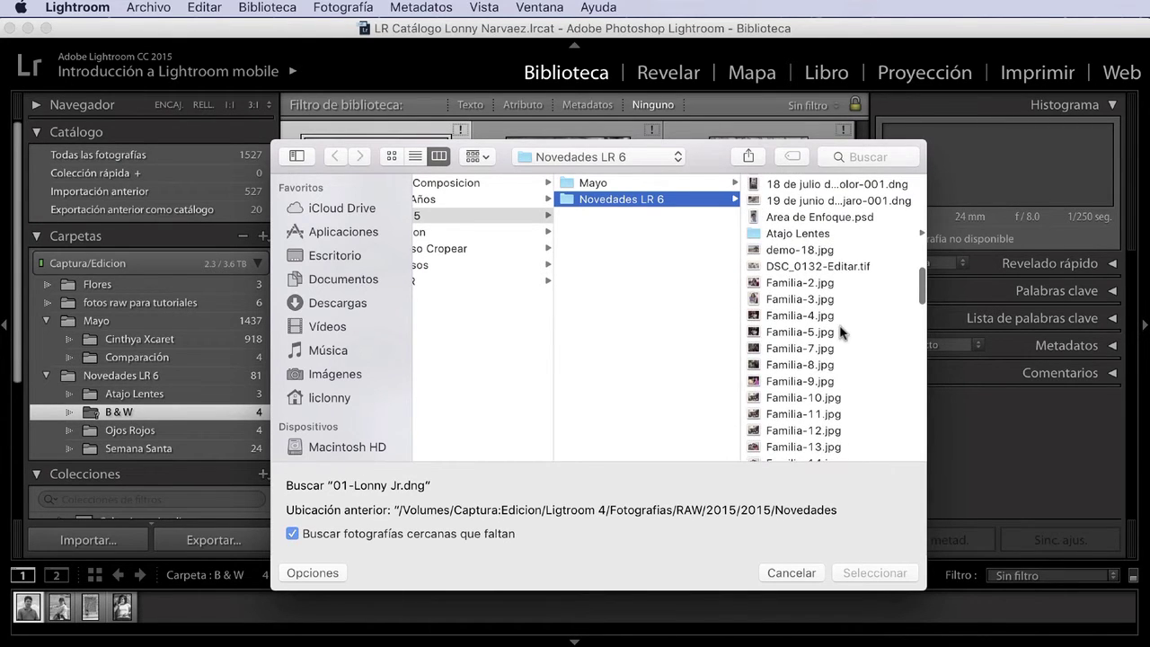
Pick 01-Lonny Jr.dng in Atajo Lentes > B & W, then cancel without relinking
{"action": "left_click", "coordinate": [777, 233]}
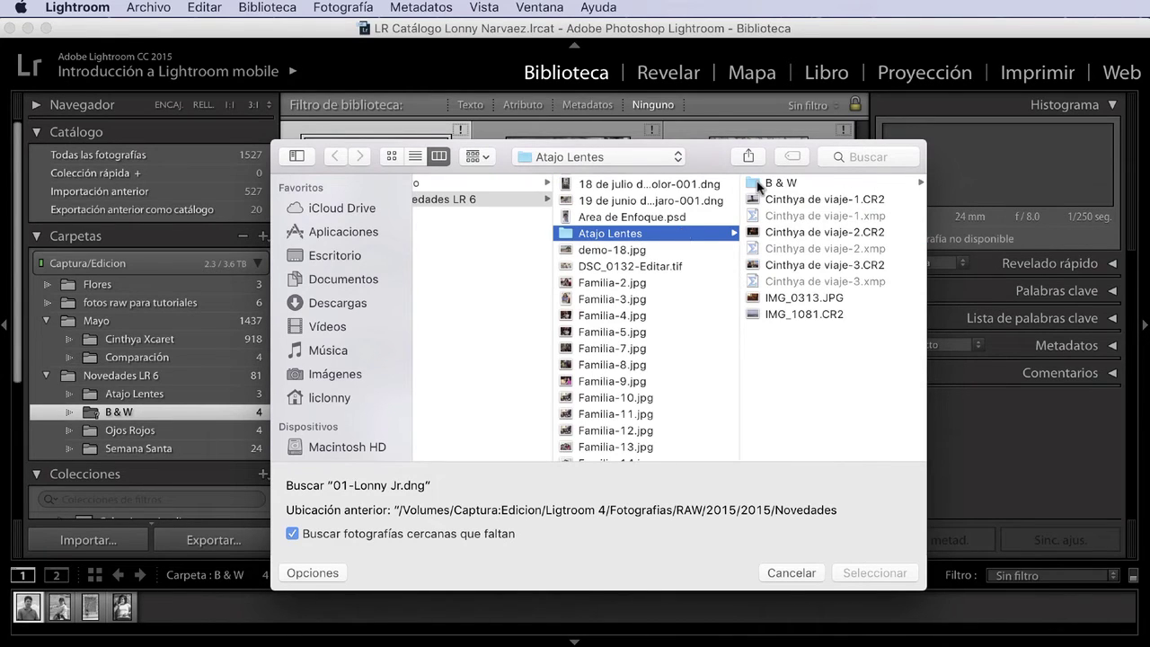
{"action": "left_click", "coordinate": [758, 185]}
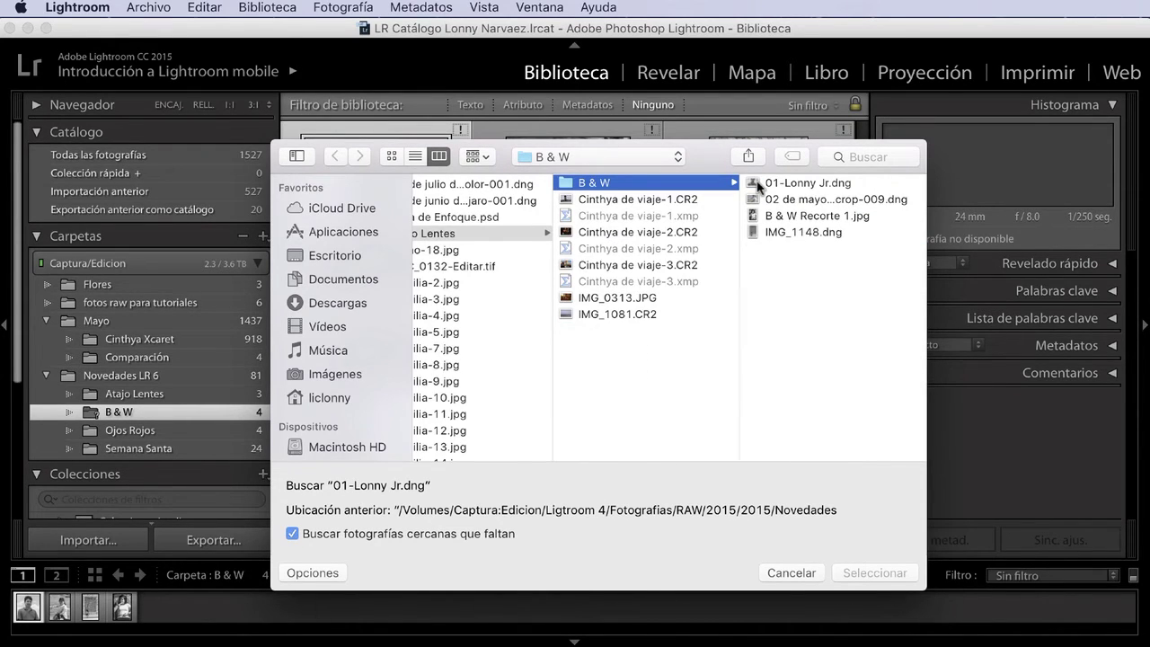
{"action": "left_click", "coordinate": [776, 184]}
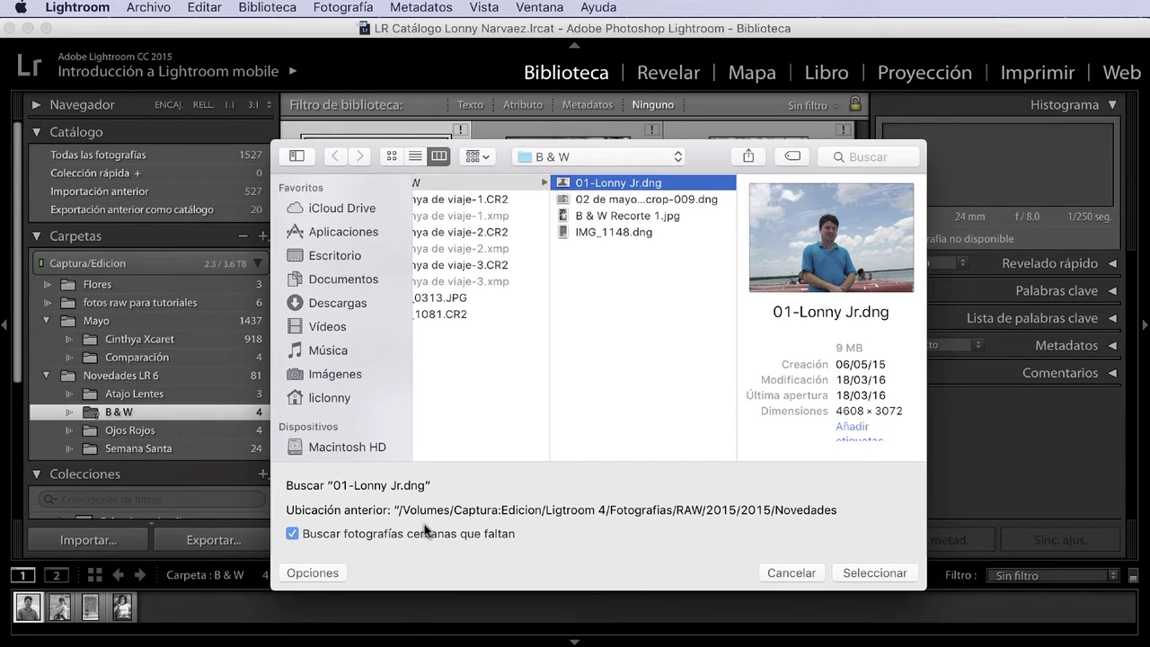
{"action": "left_click", "coordinate": [780, 575]}
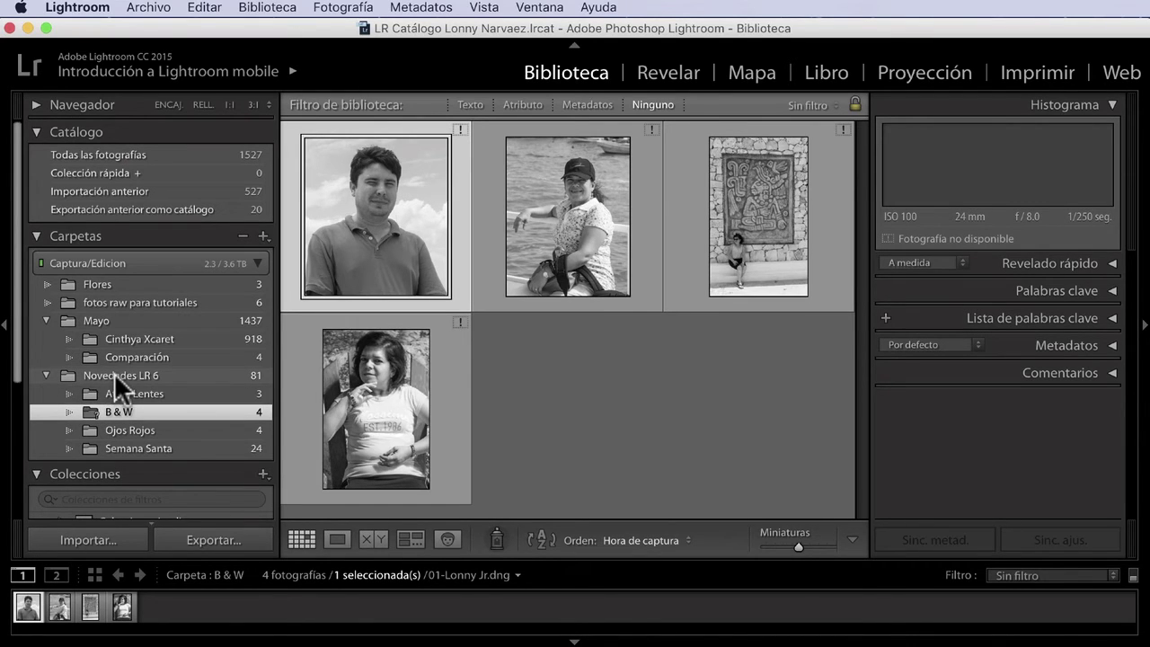
Browse Novedades LR 6 and its B & W subfolder, then bring up the Novedades LR 6 folder menu
{"action": "left_click", "coordinate": [44, 375]}
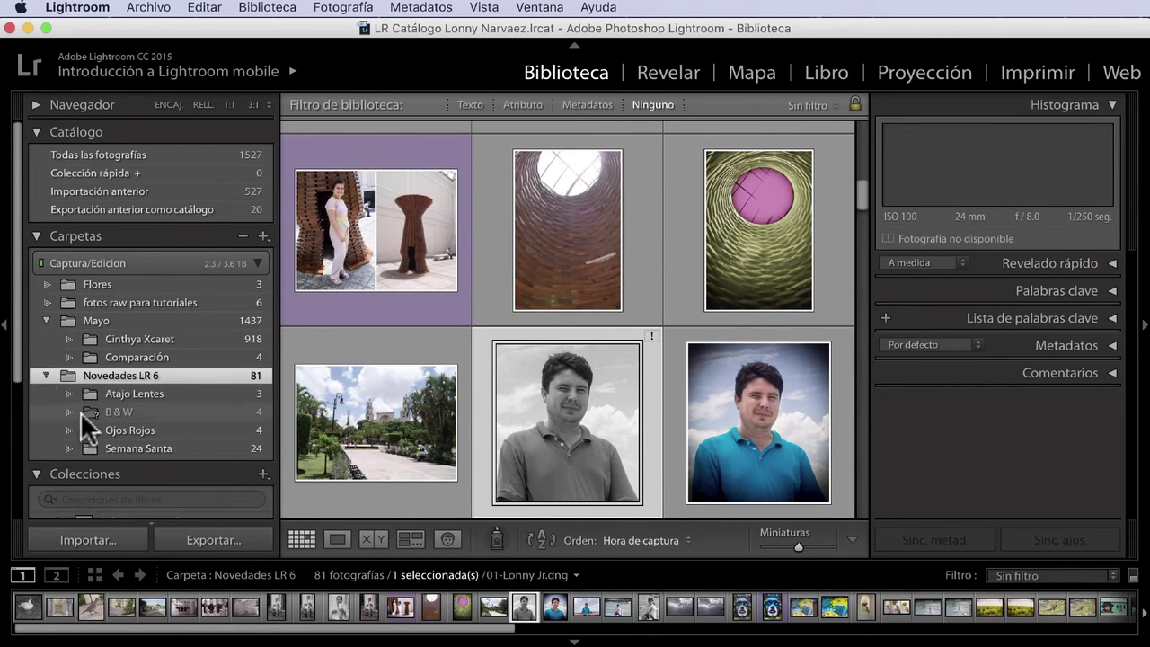
{"action": "left_click", "coordinate": [107, 411]}
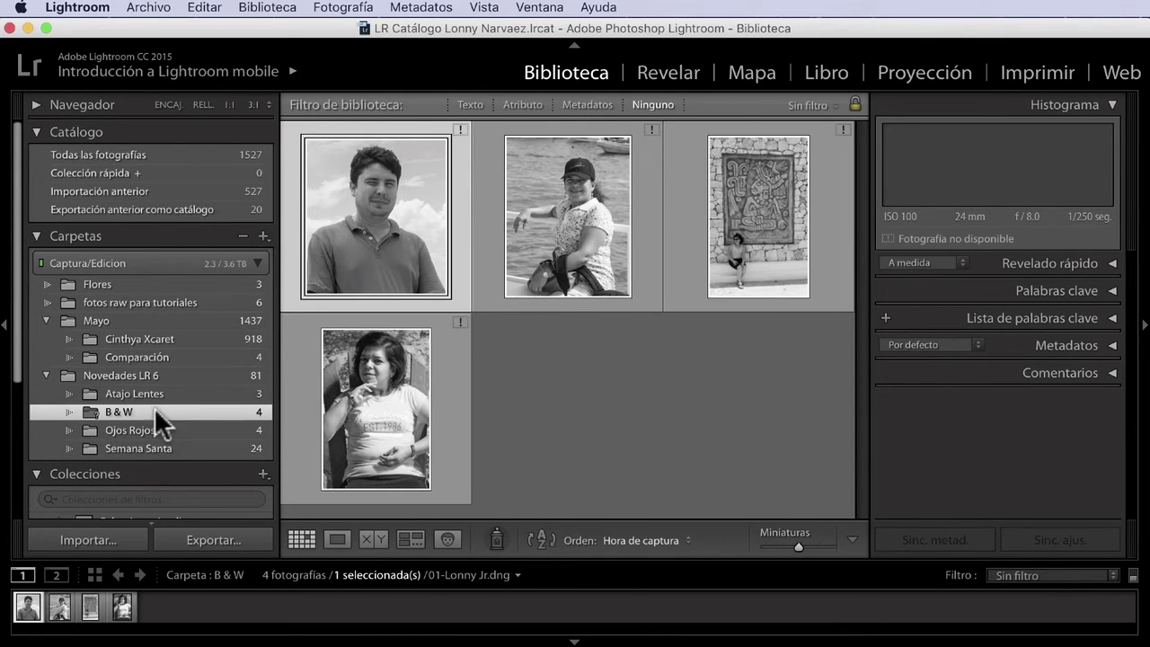
{"action": "left_click", "coordinate": [115, 374]}
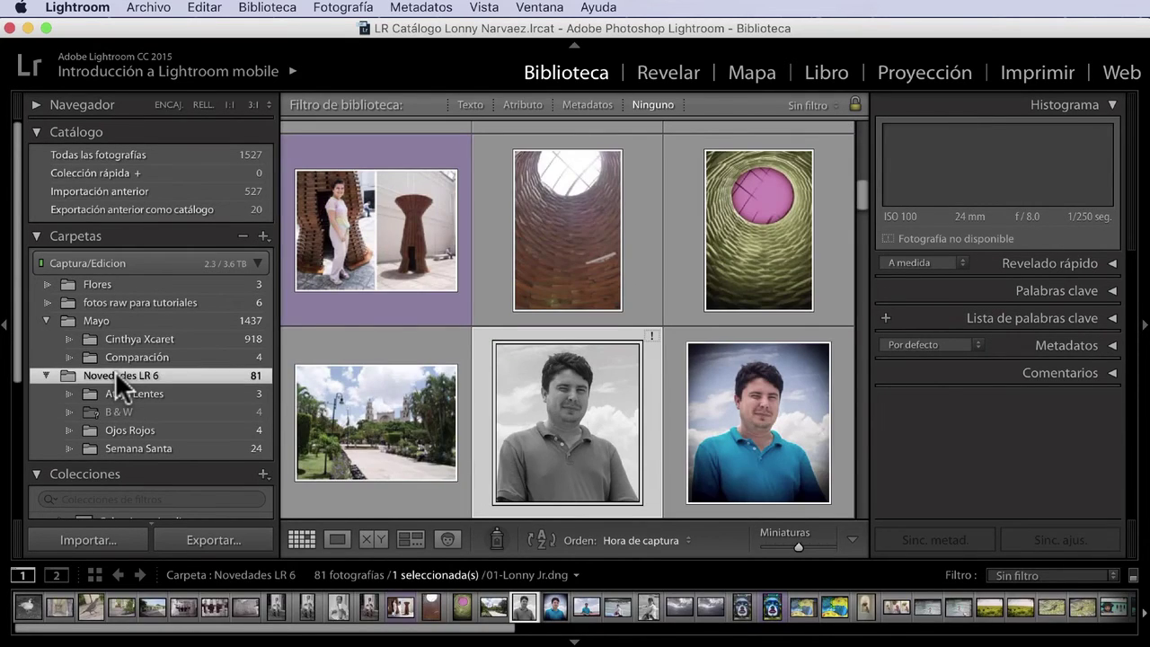
{"action": "right_click", "coordinate": [115, 374]}
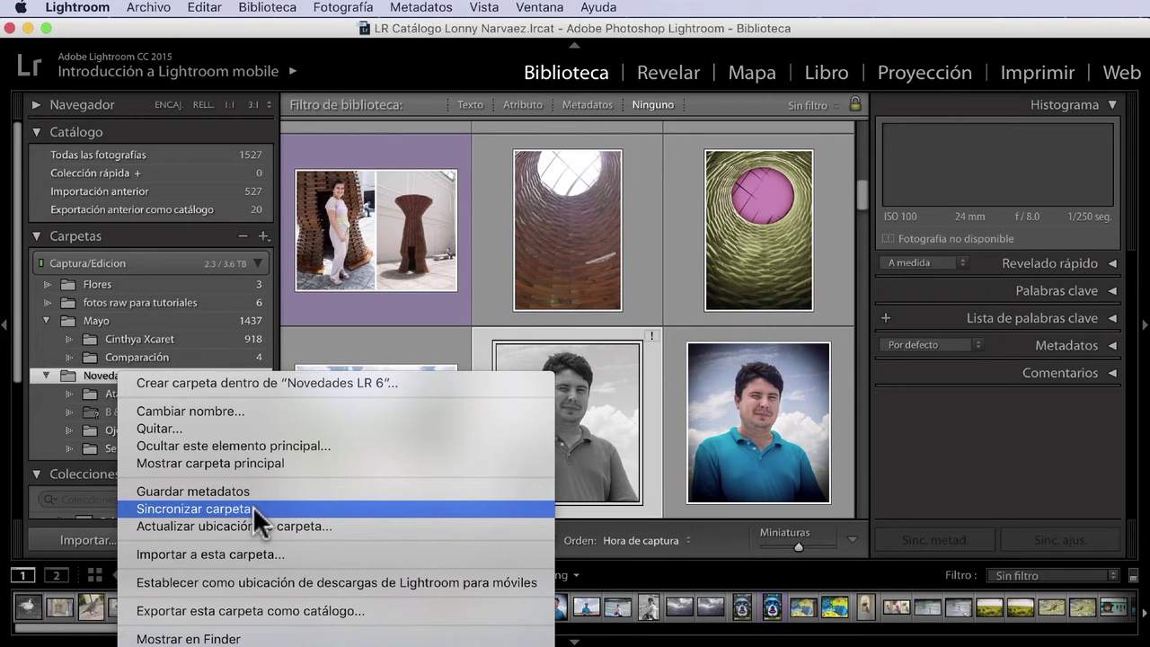
Start Sincronizar carpeta on Novedades LR 6 and list its 4 missing photos
{"action": "left_click", "coordinate": [252, 506]}
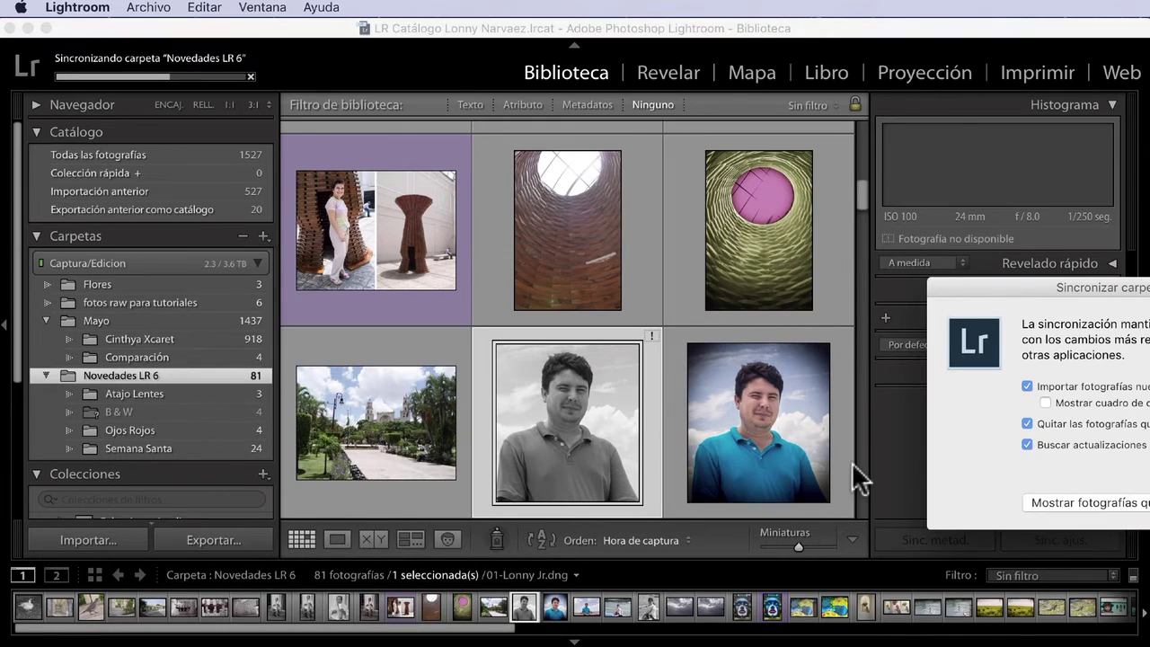
{"action": "left_click_drag", "start_coordinate": [1046, 284], "coordinate": [462, 260]}
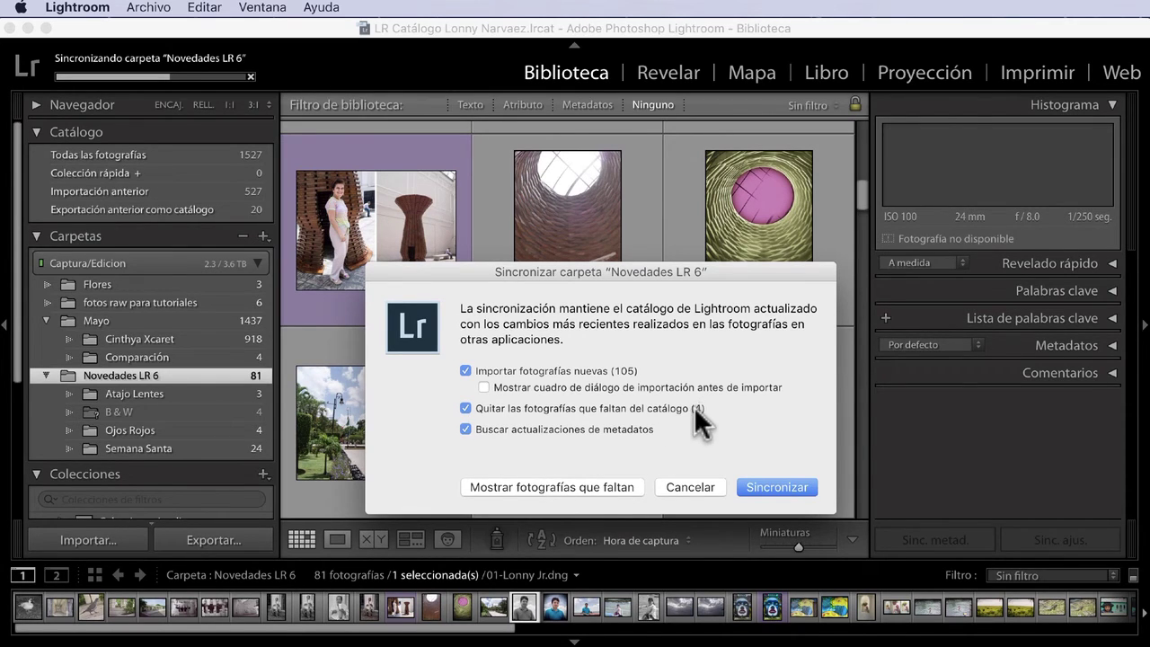
{"action": "left_click", "coordinate": [590, 480]}
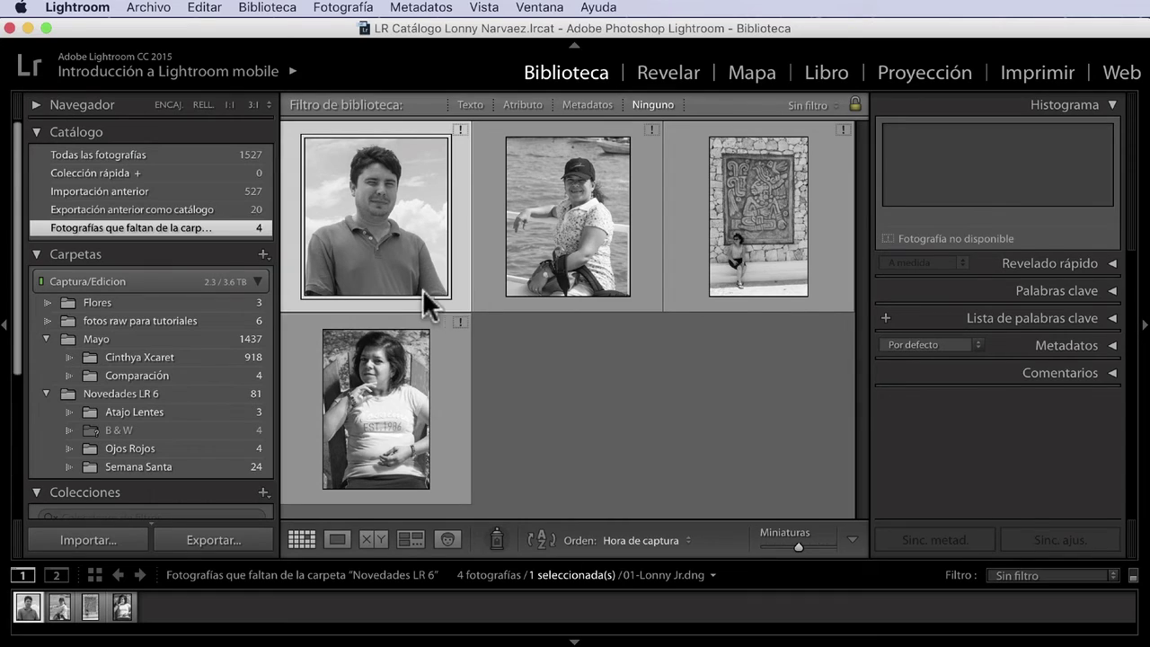
Reopen Sincronizar carpeta for Novedades LR 6, ready to import 105 new and remove 4 missing photos
{"action": "left_click", "coordinate": [167, 393]}
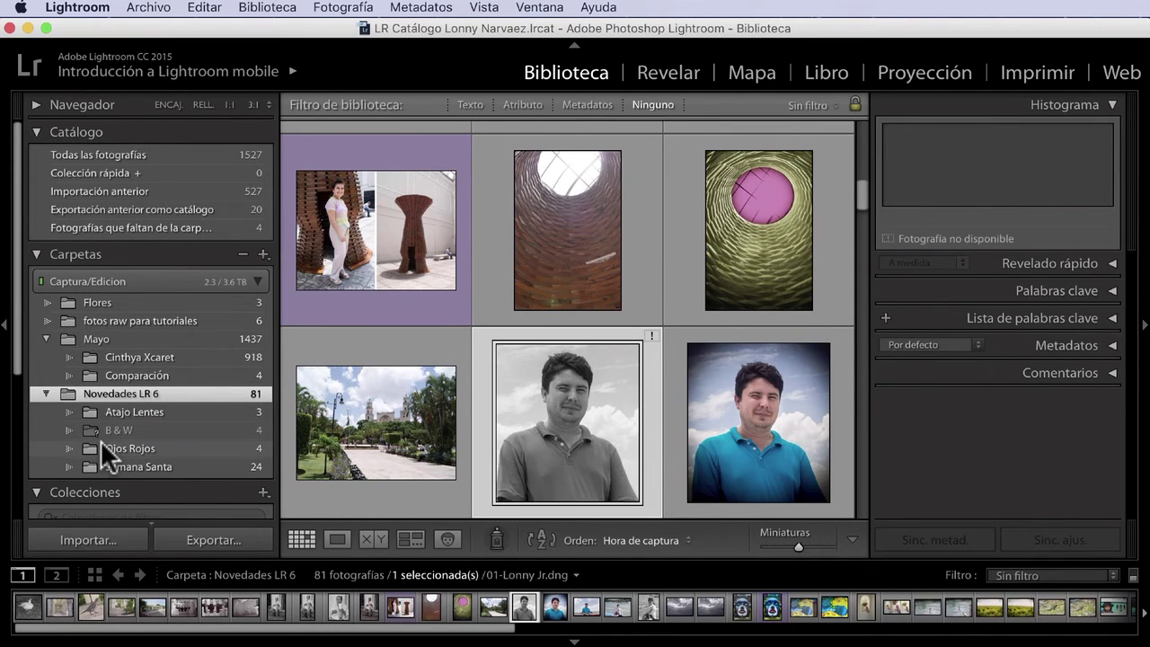
{"action": "right_click", "coordinate": [189, 396]}
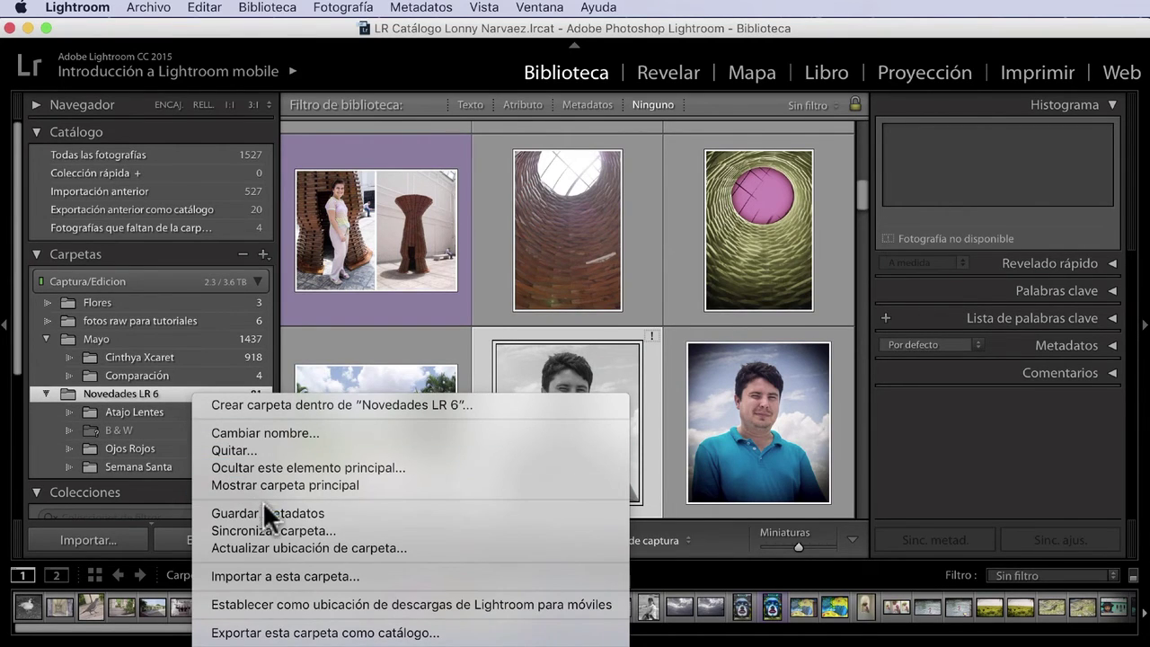
{"action": "left_click", "coordinate": [278, 527]}
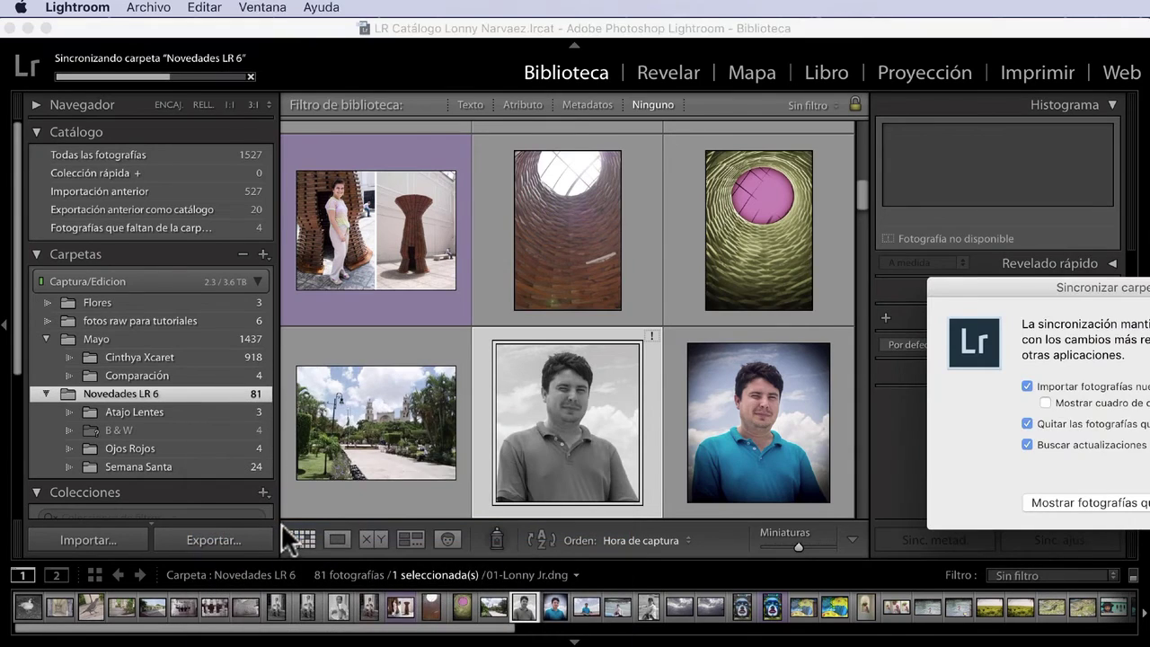
{"action": "left_click_drag", "start_coordinate": [988, 282], "coordinate": [488, 231]}
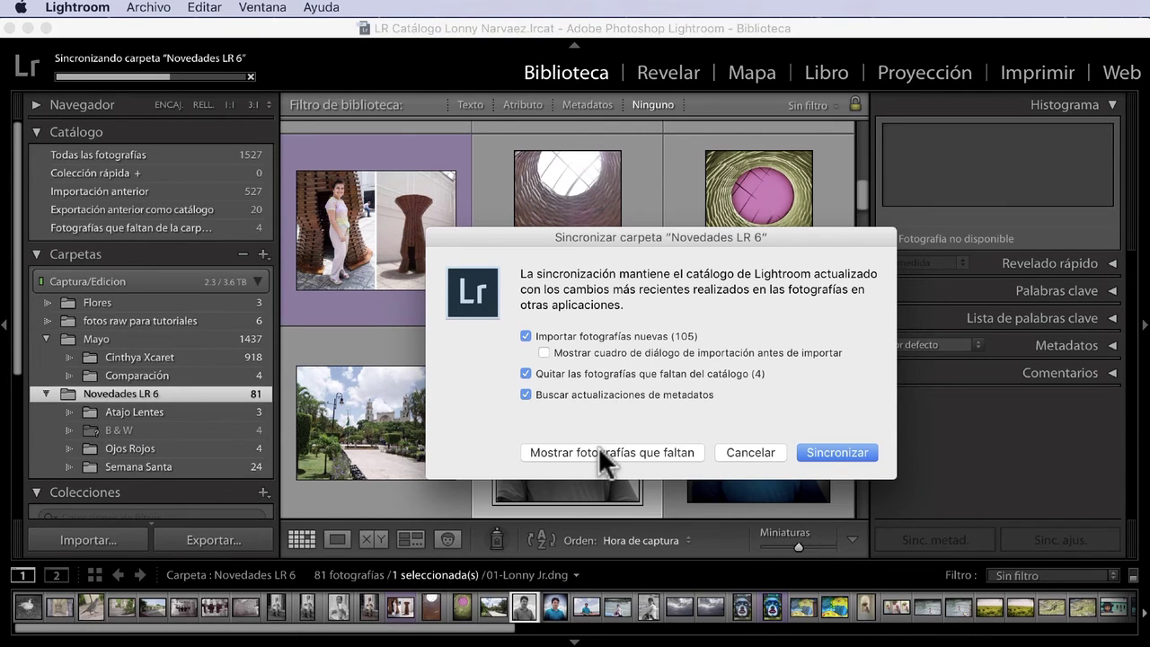
Confirm Sincronizar to import 105 new photos and remove the 4 missing ones
{"action": "left_click", "coordinate": [823, 446]}
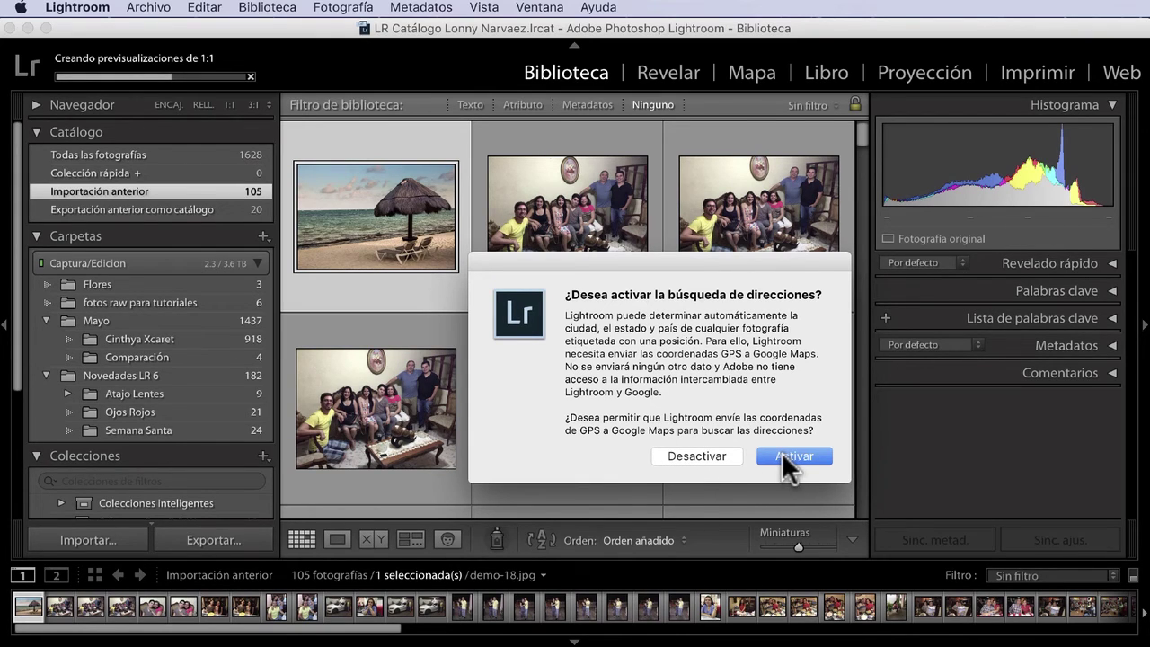
Dismiss the address-lookup prompt and check the background task progress
{"action": "left_click", "coordinate": [691, 454]}
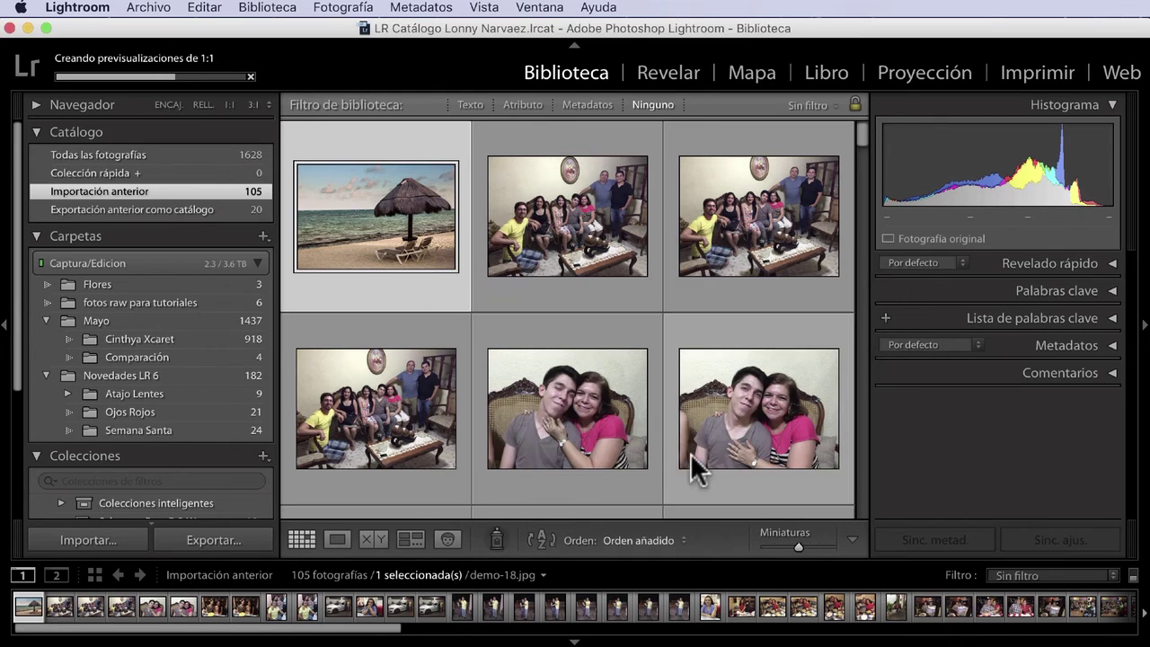
{"action": "left_click", "coordinate": [73, 76]}
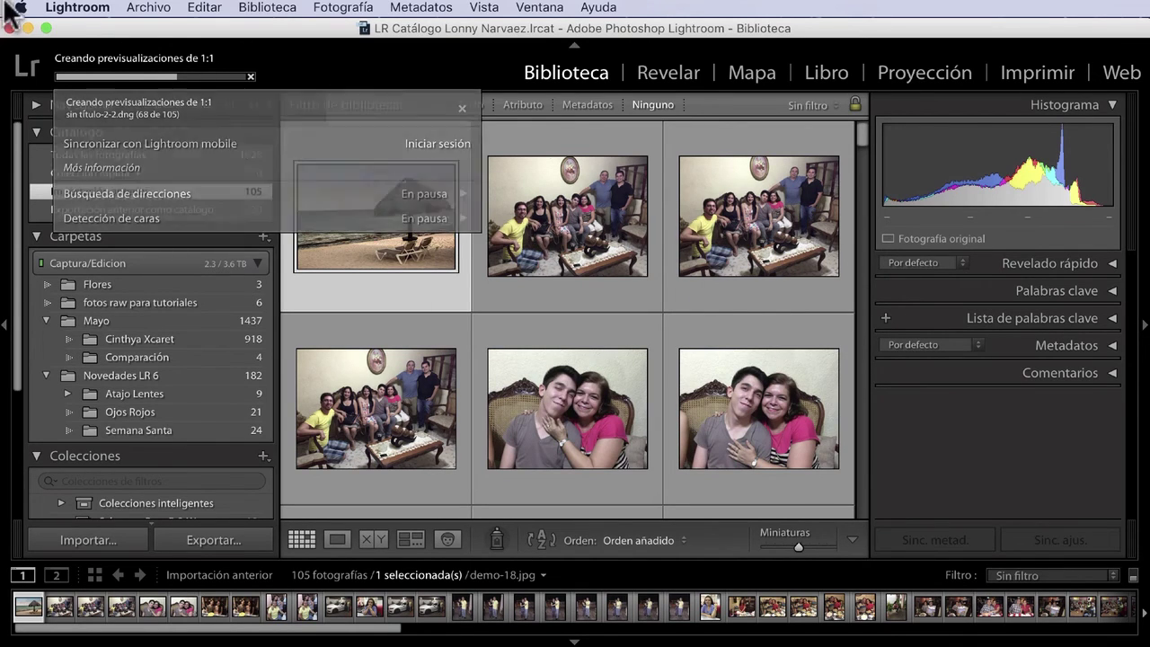
{"action": "left_click", "coordinate": [157, 74]}
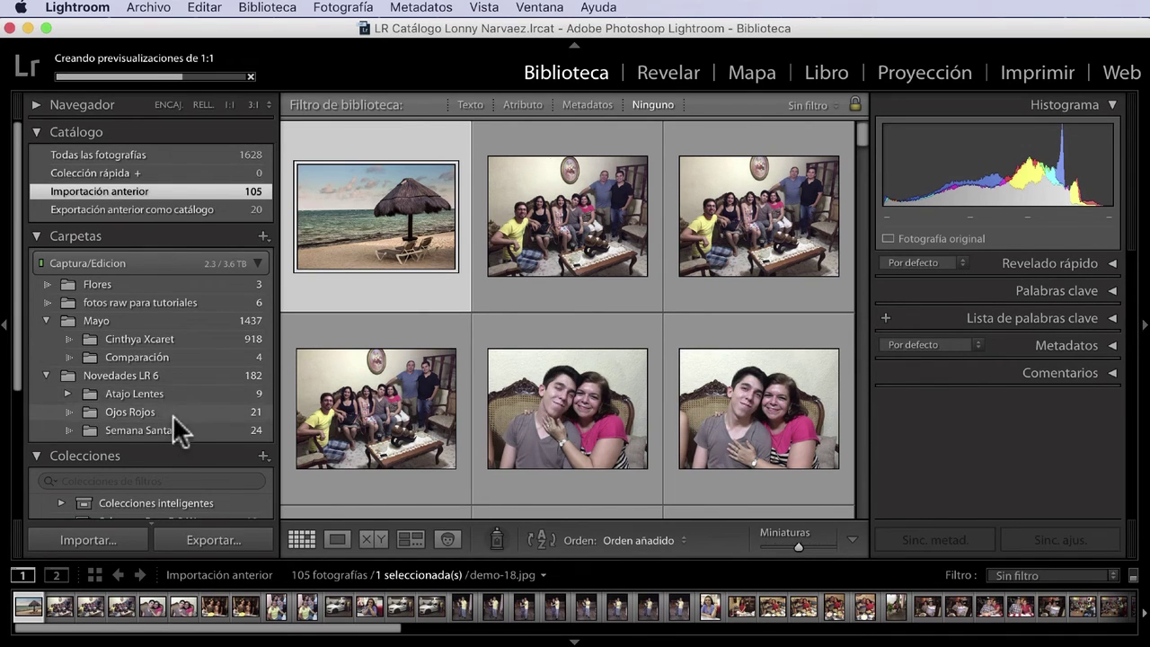
Expand Atajo Lentes and show the four photos in its B & W subfolder
{"action": "scroll", "coordinate": [186, 415], "scroll_direction": "down", "scroll_amount": 1}
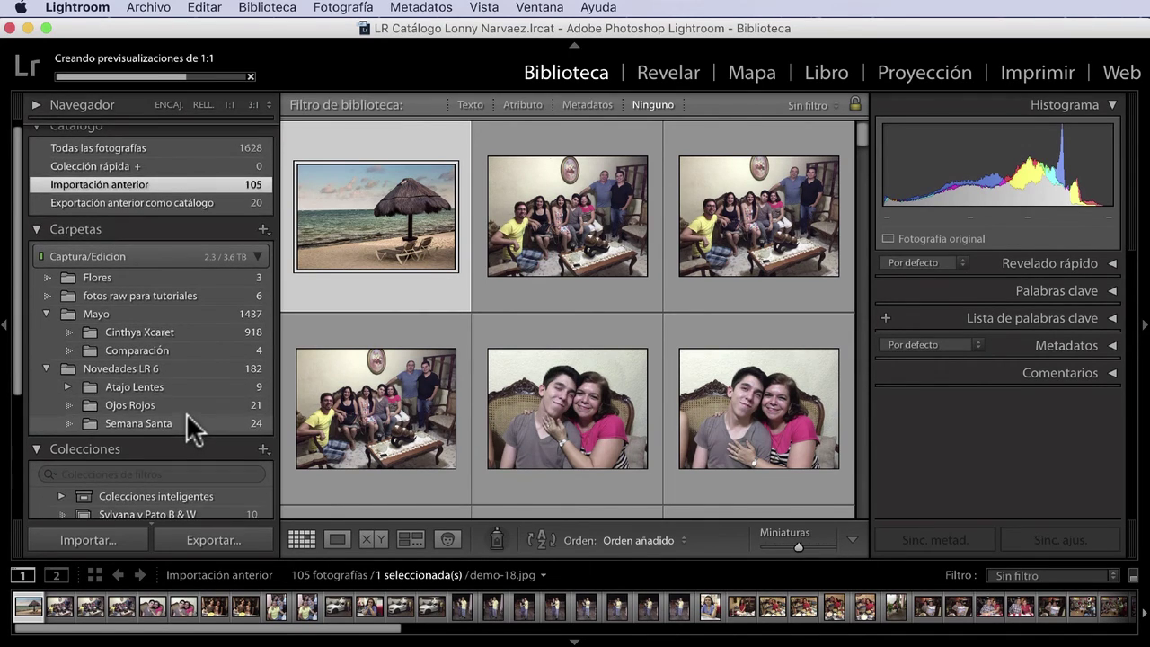
{"action": "left_click", "coordinate": [93, 386]}
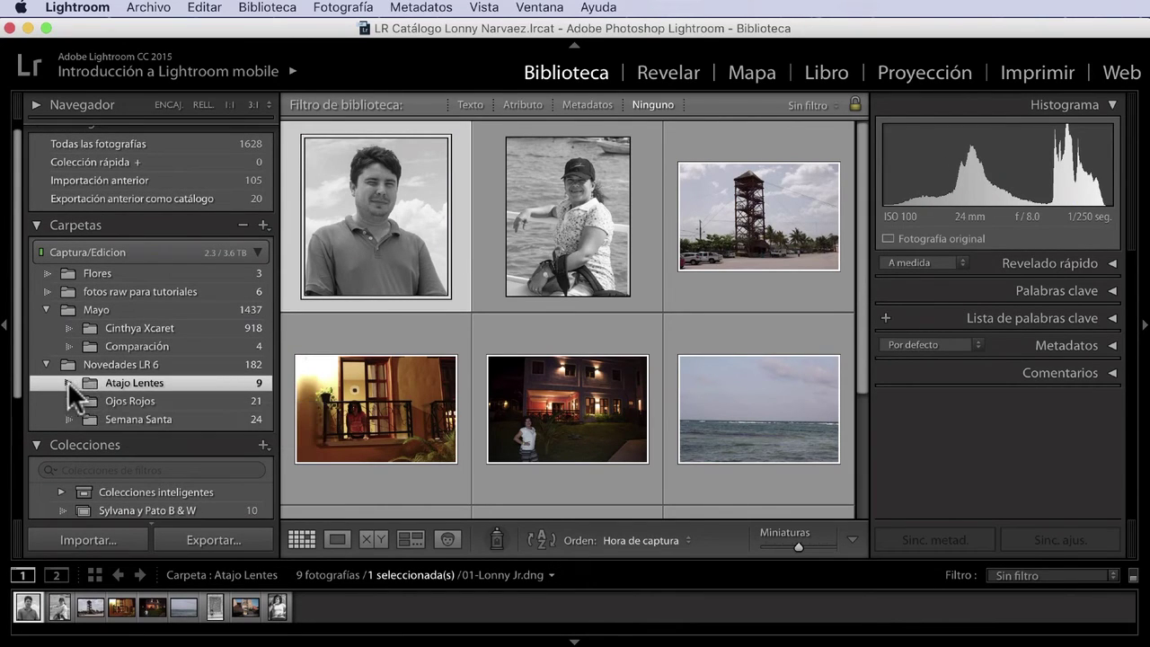
{"action": "left_click", "coordinate": [65, 382]}
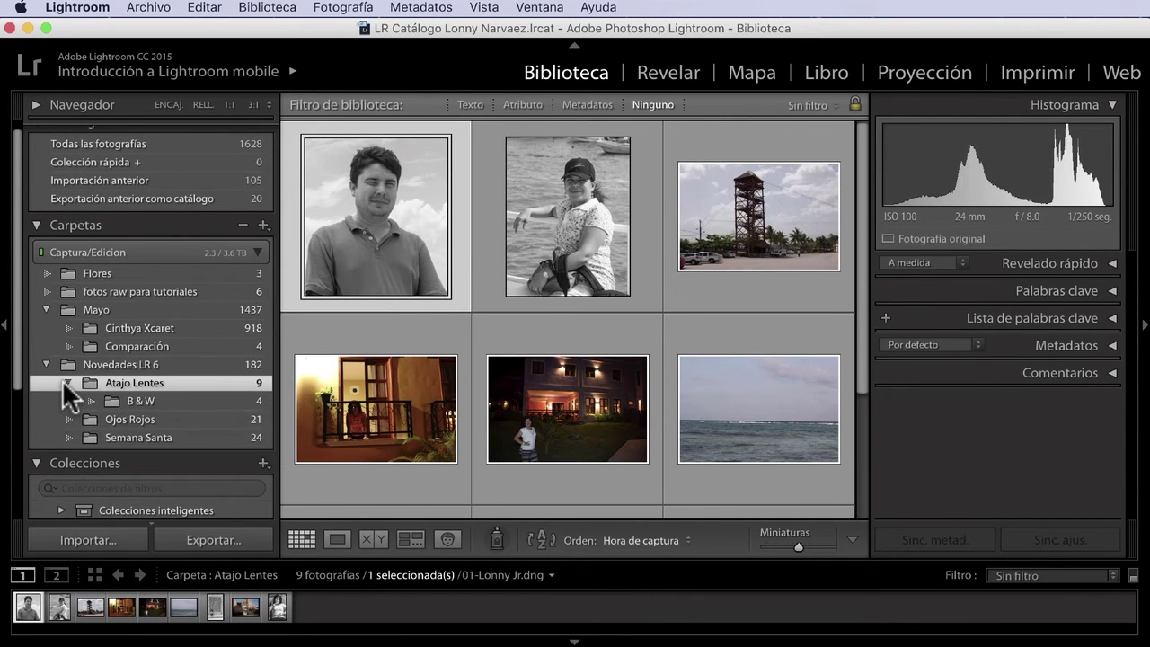
{"action": "left_click", "coordinate": [131, 400]}
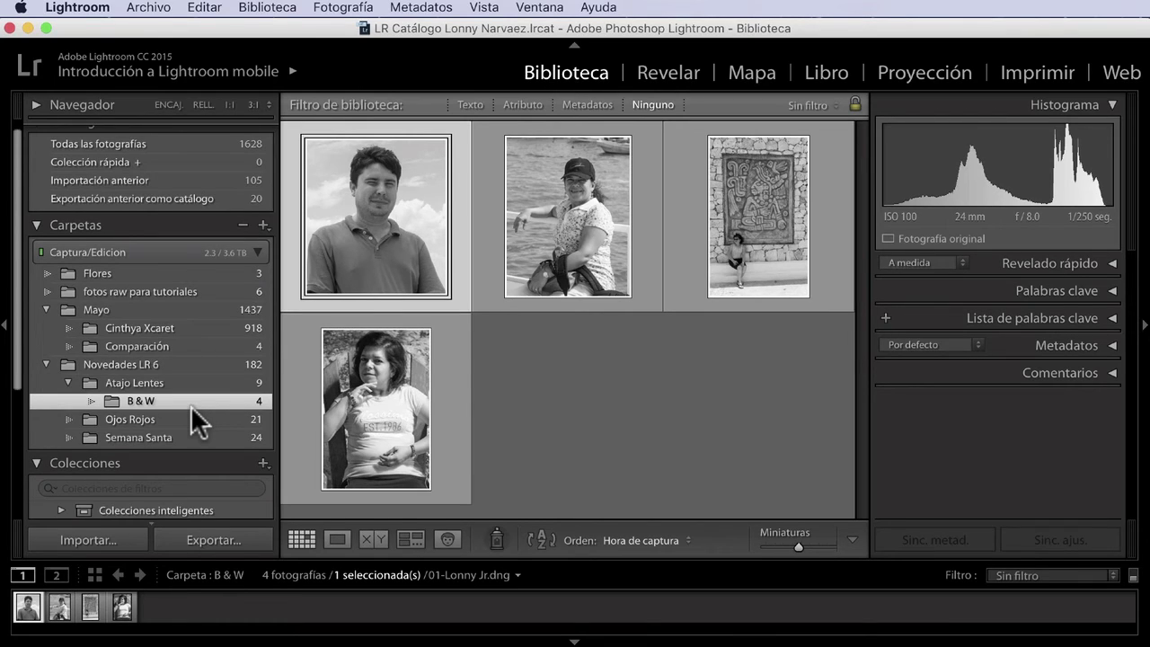
{"action": "scroll", "coordinate": [197, 422], "scroll_direction": "down", "scroll_amount": 5}
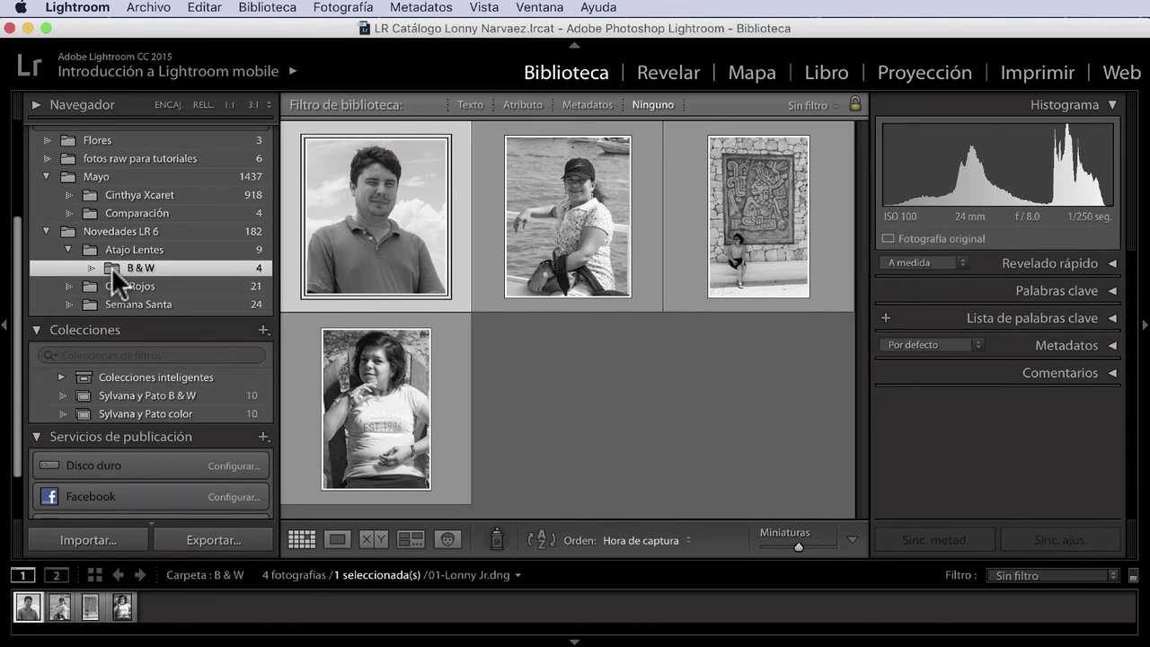
Move the B & W folder from Atajo Lentes into Novedades LR 6 and confirm Mover
{"action": "left_click_drag", "start_coordinate": [112, 267], "coordinate": [112, 226]}
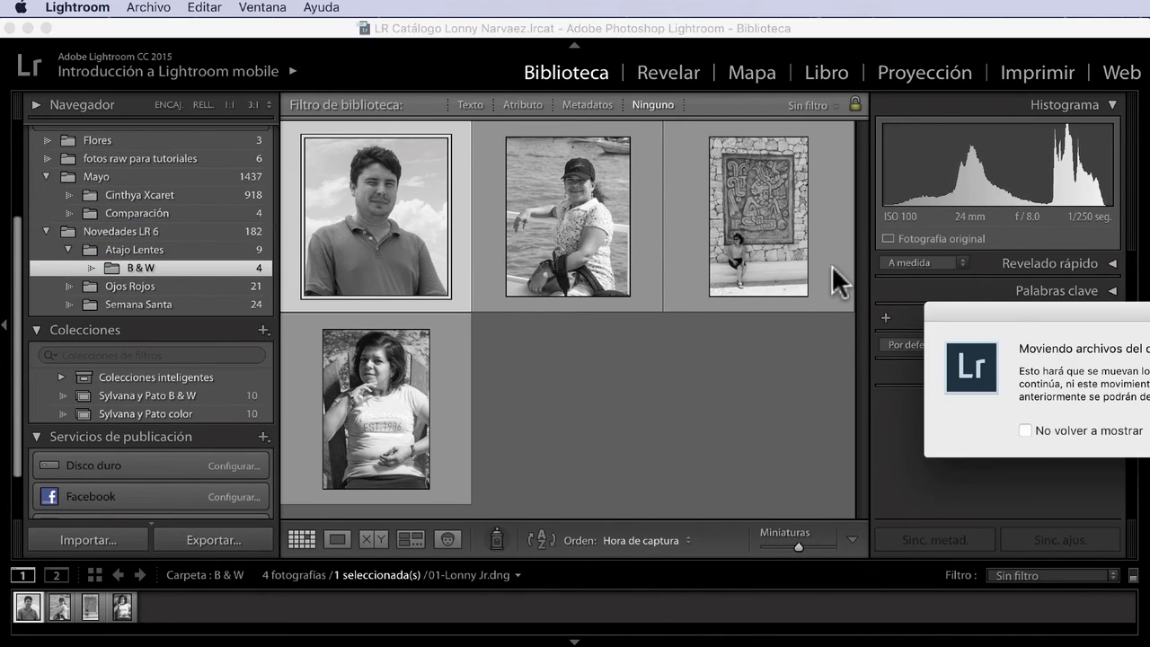
{"action": "left_click_drag", "start_coordinate": [1010, 296], "coordinate": [492, 229]}
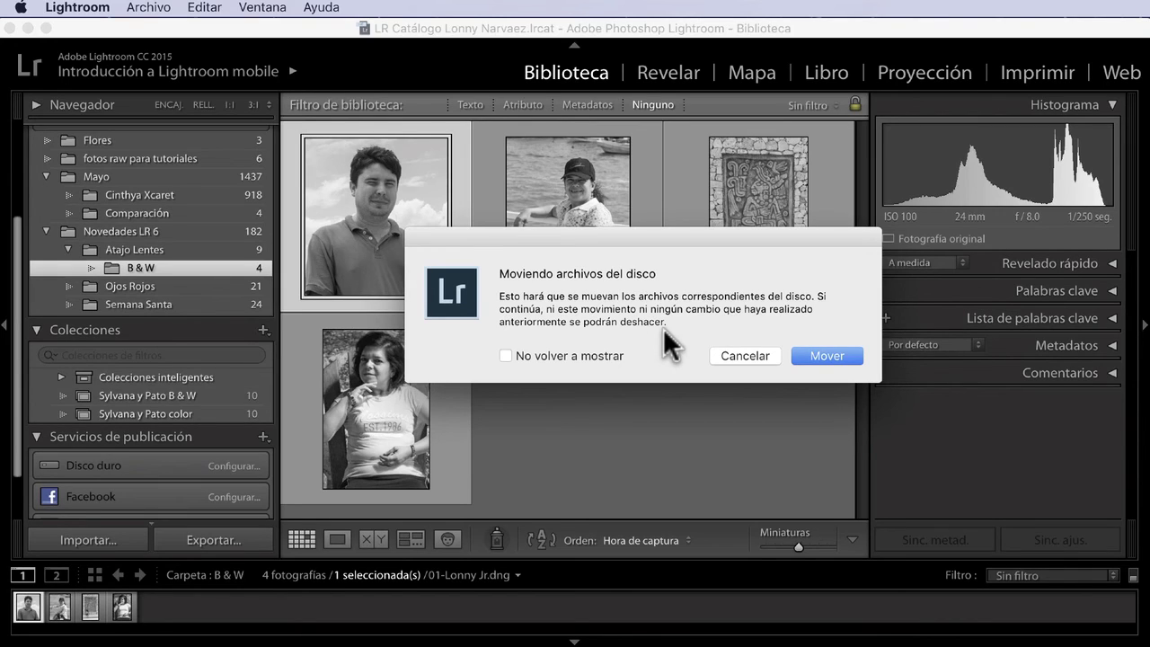
{"action": "left_click", "coordinate": [824, 356]}
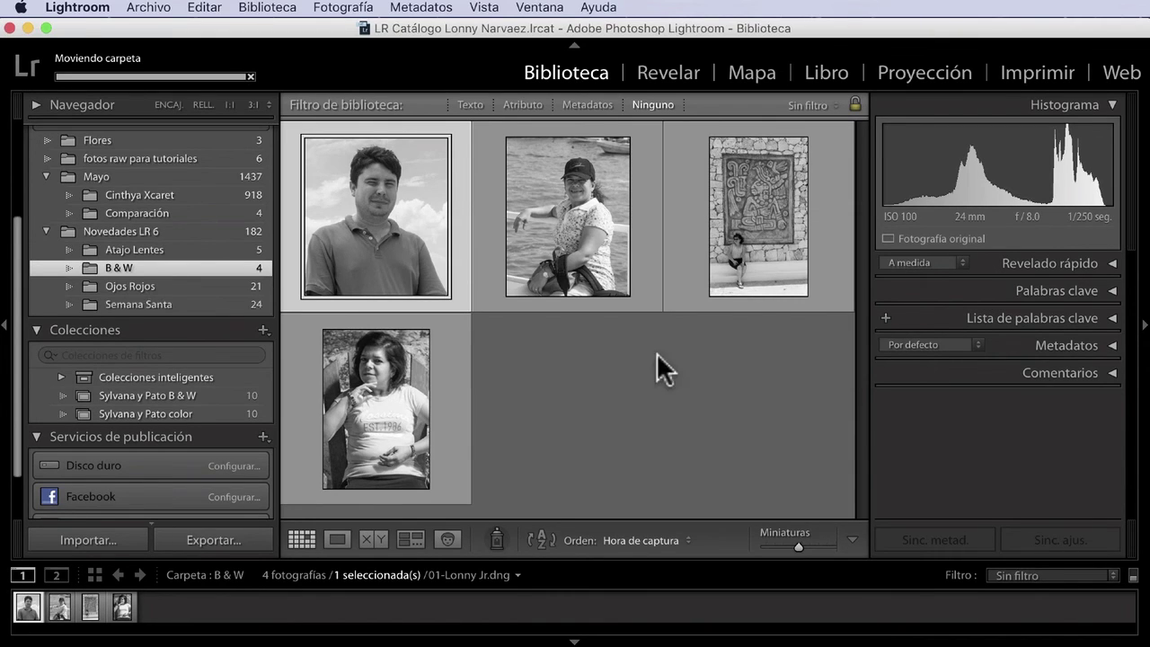